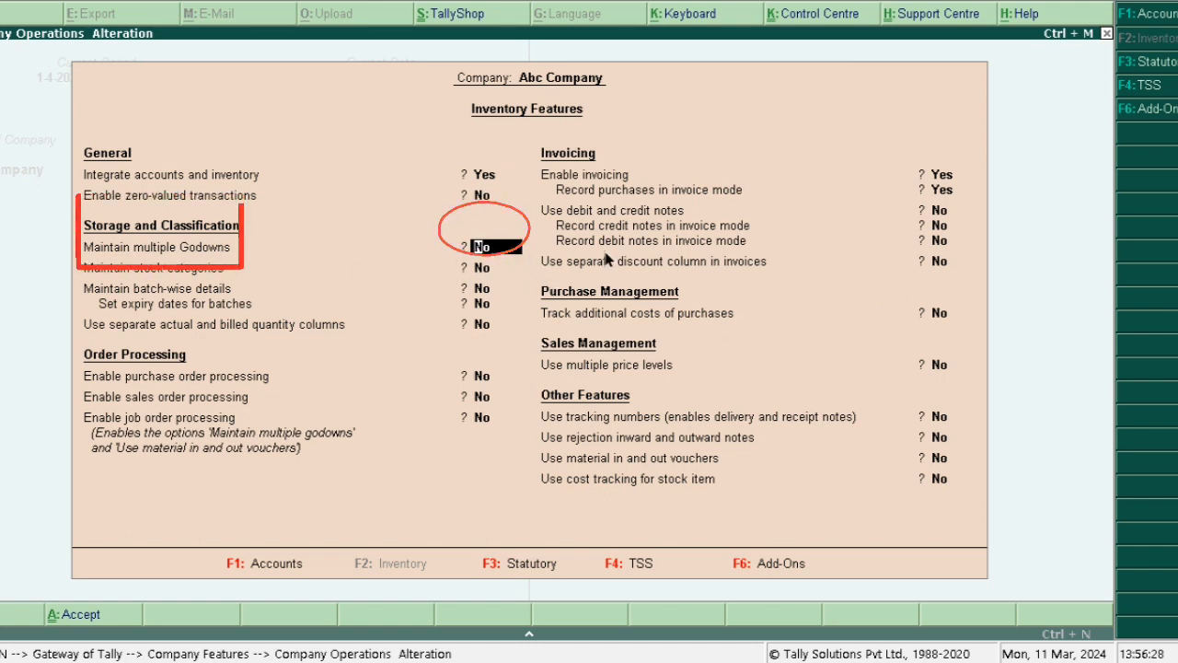
Step: Enable maintaining multiple godowns in the company's inventory features and save the settings
text(y)
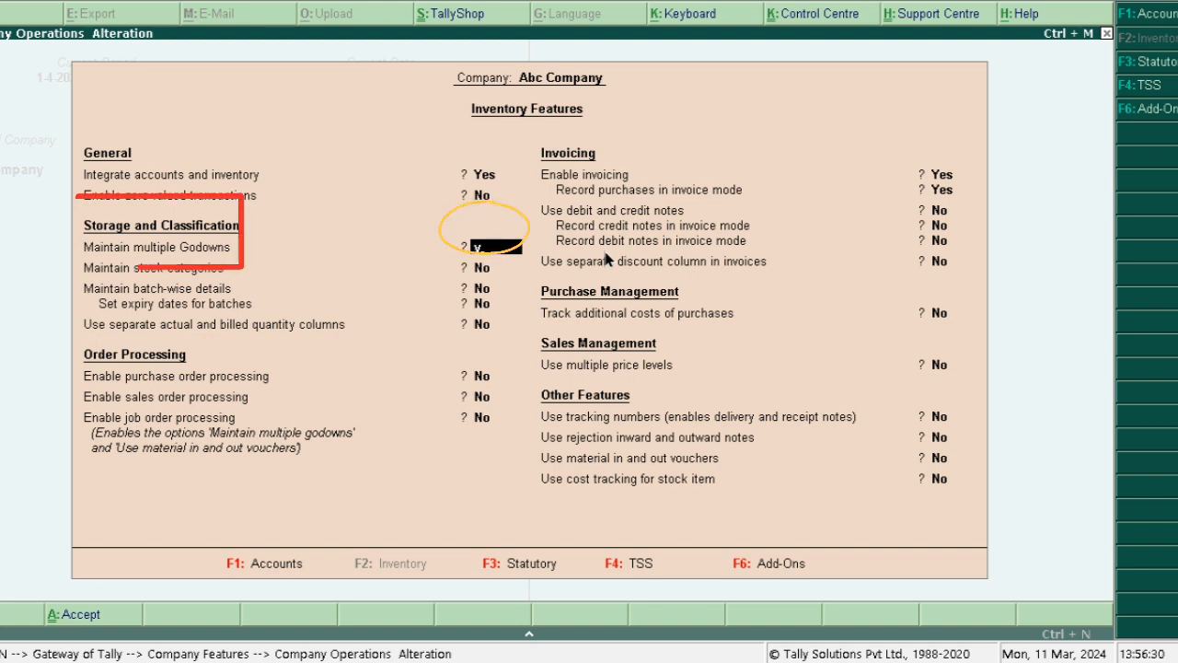
key(Return)
key(Return)
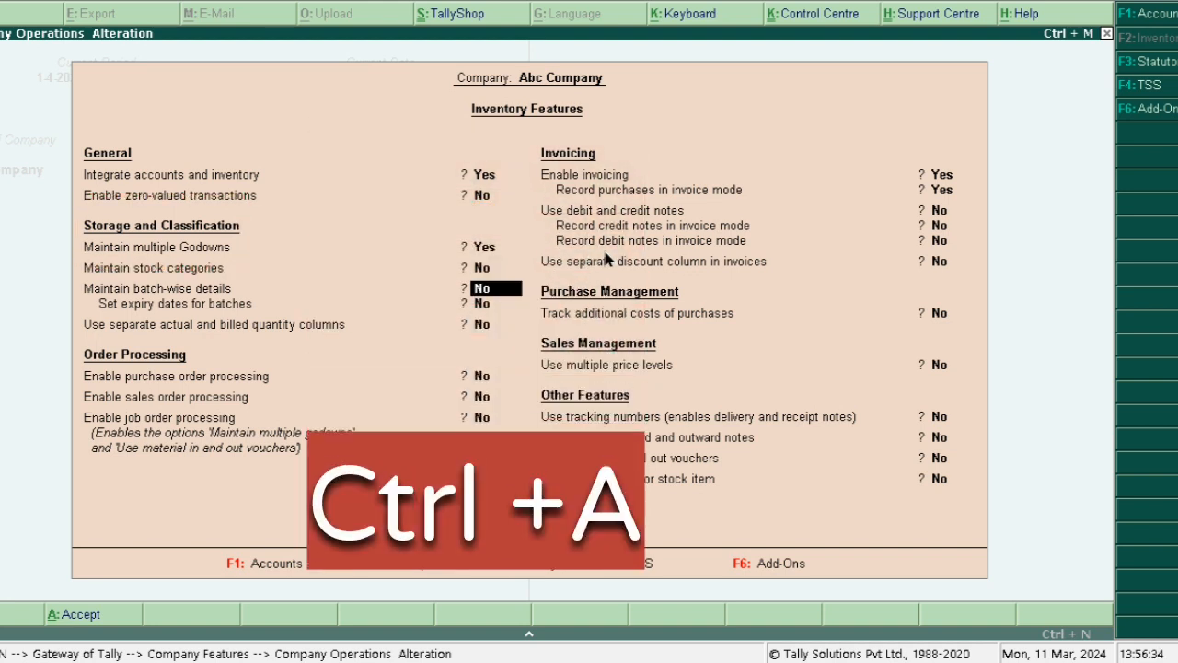
key(ctrl+a)
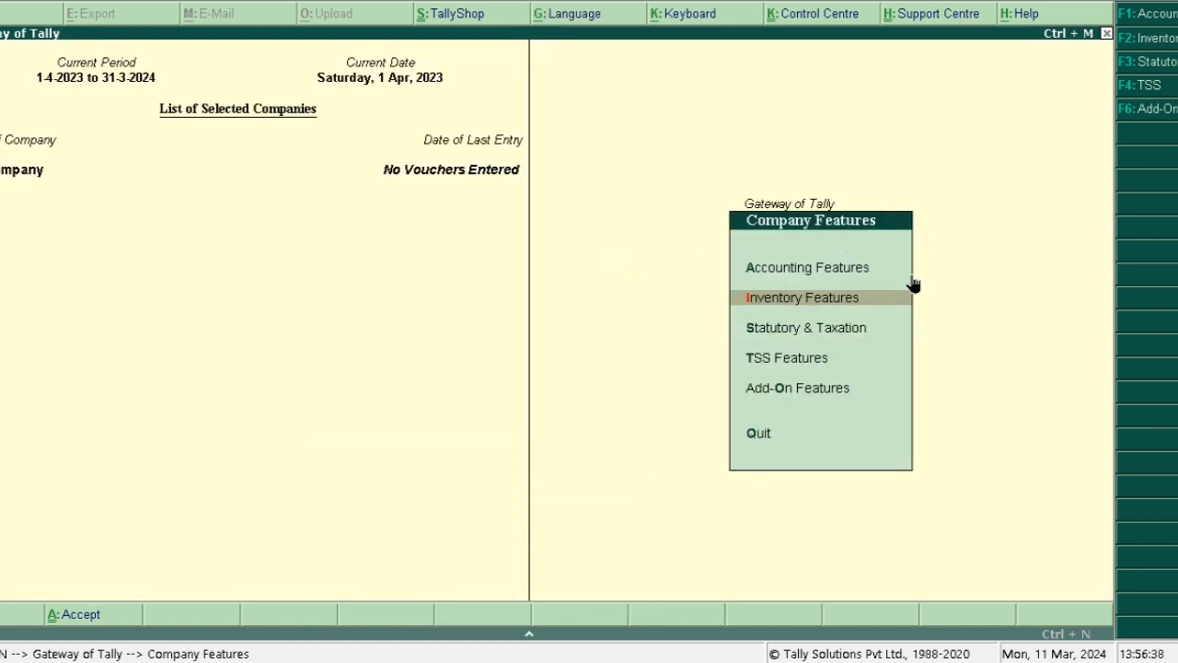
key(Escape)
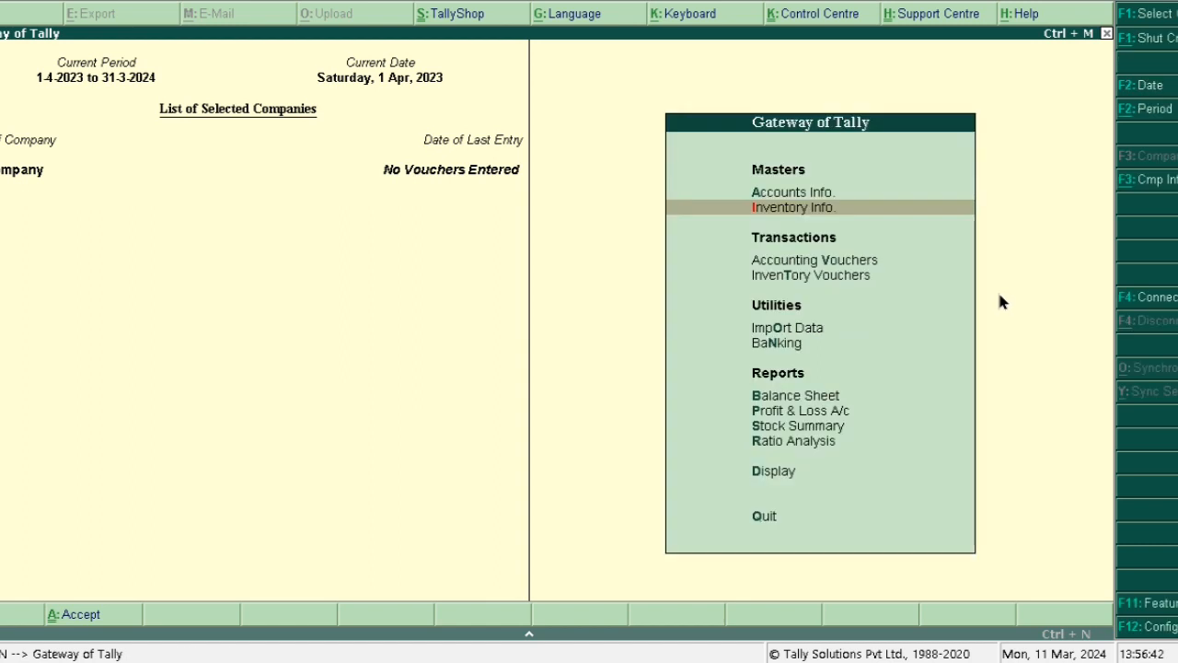
Step: Open the godown masters within the inventory information
key(Up)
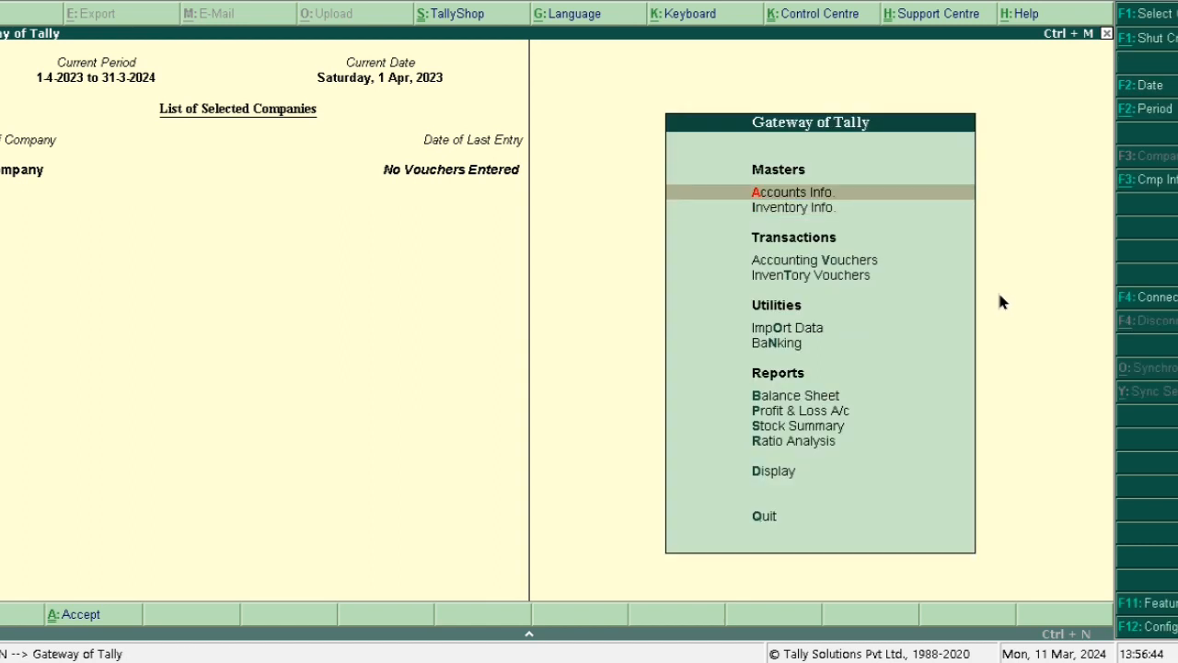
key(Down)
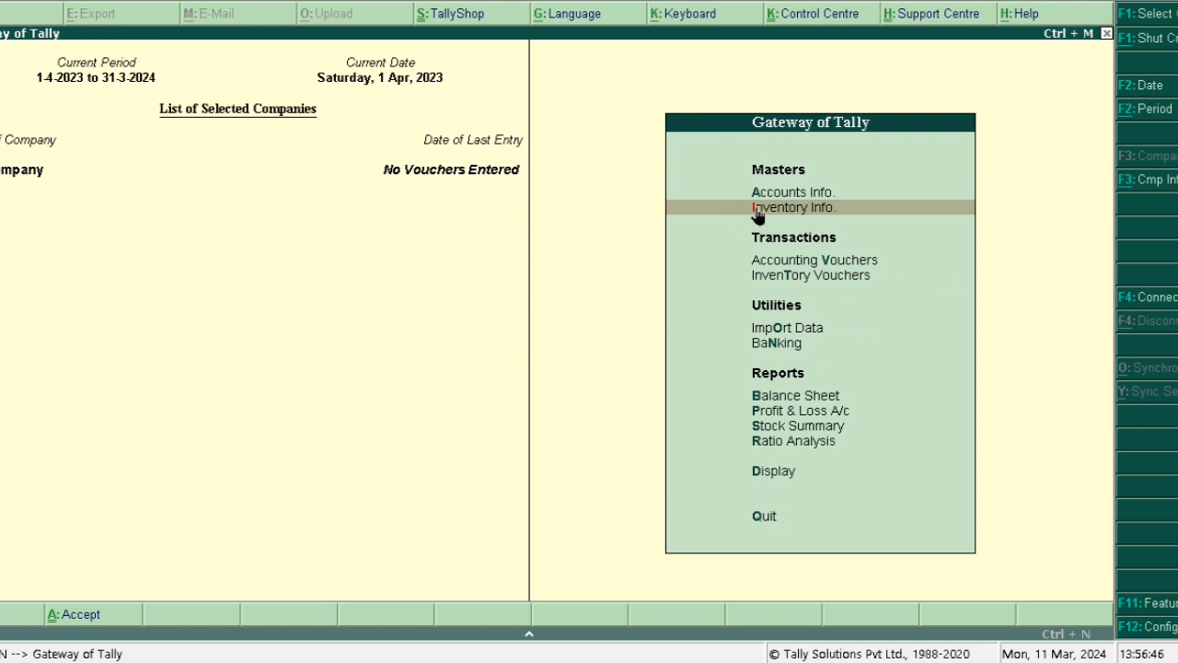
click(864, 211)
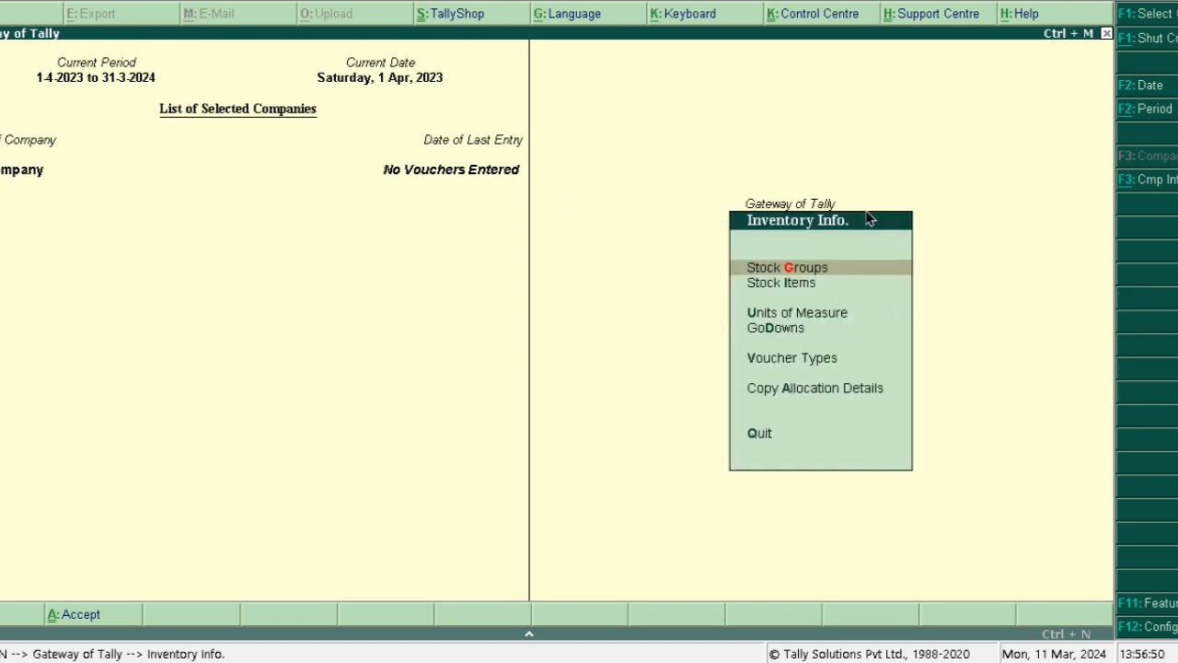
key(Down)
key(Down)
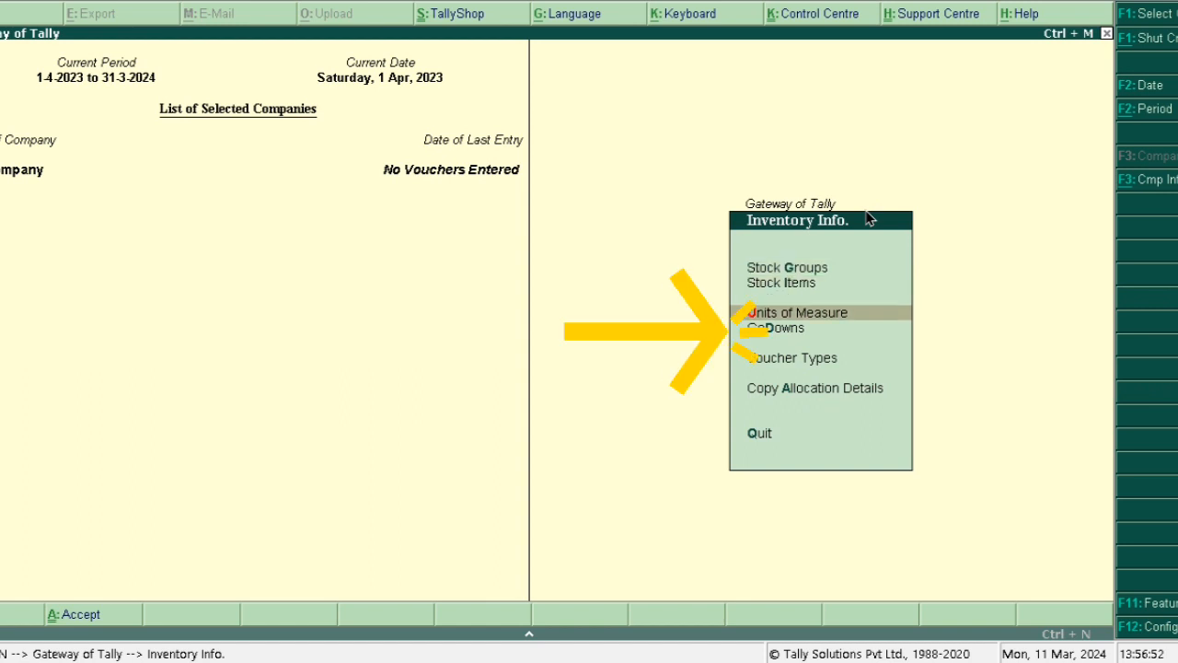
key(Down)
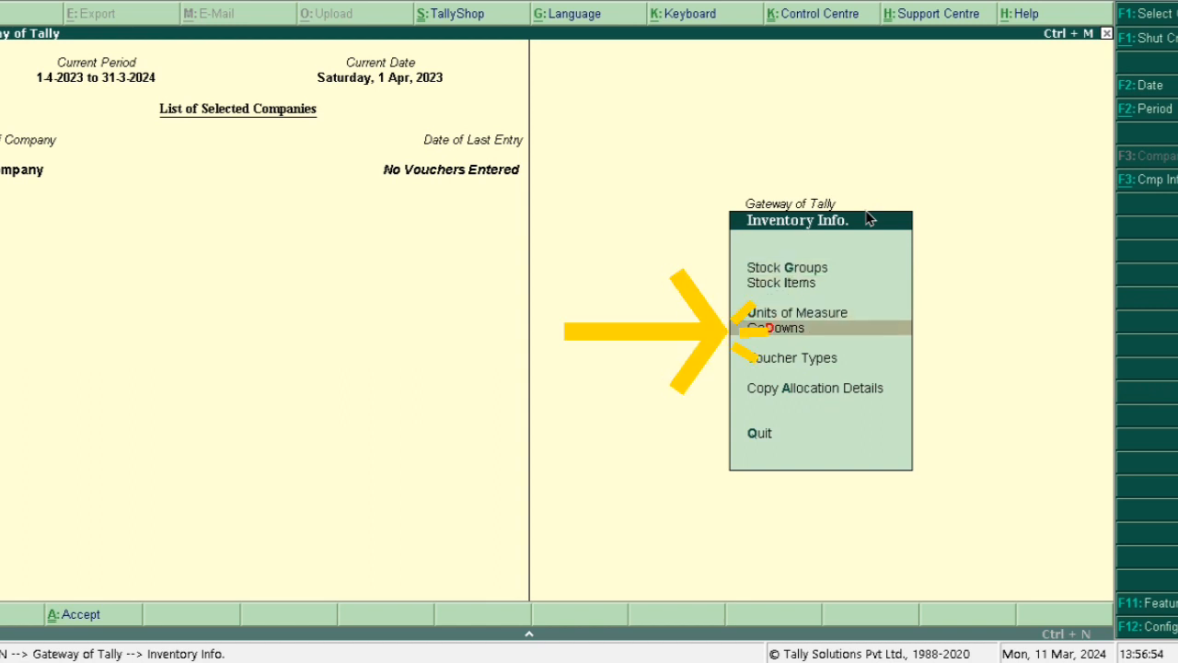
key(Return)
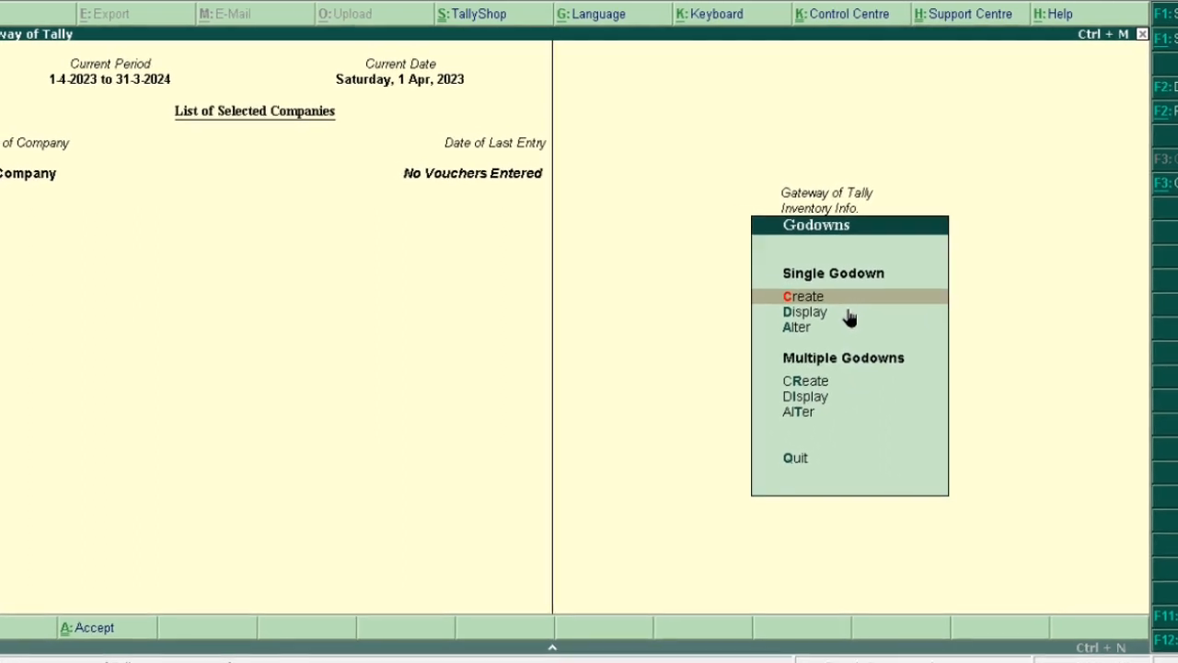
Step: Create a single godown named Lucknow under Main Location
key(Return)
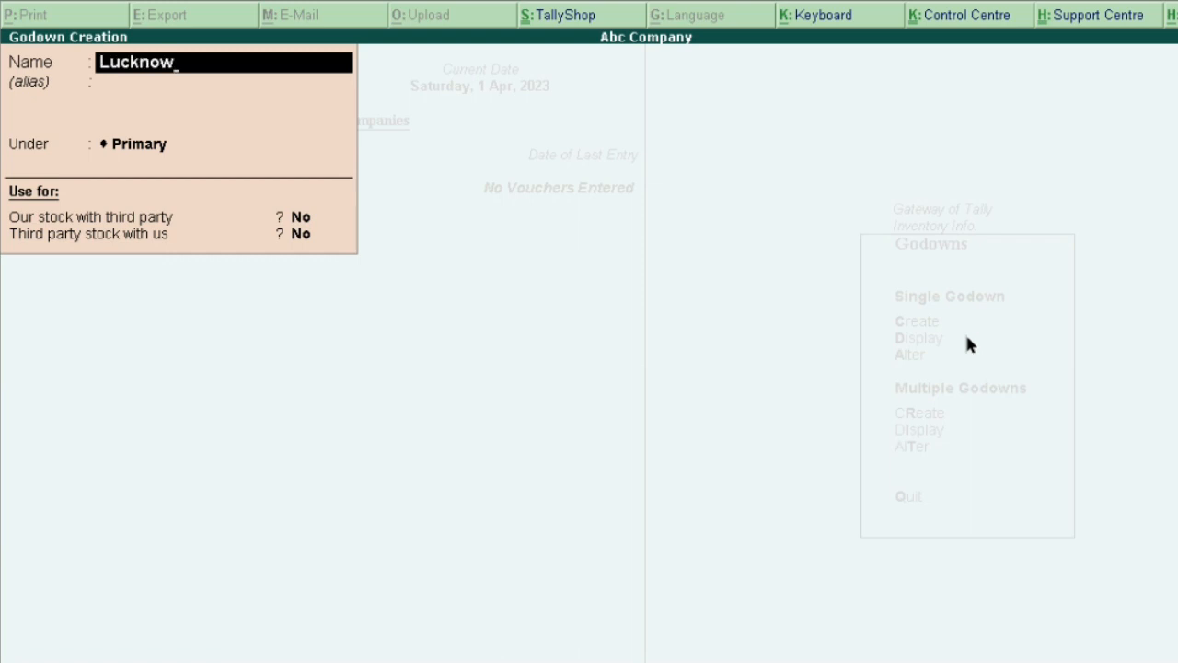
key(Return)
key(Return)
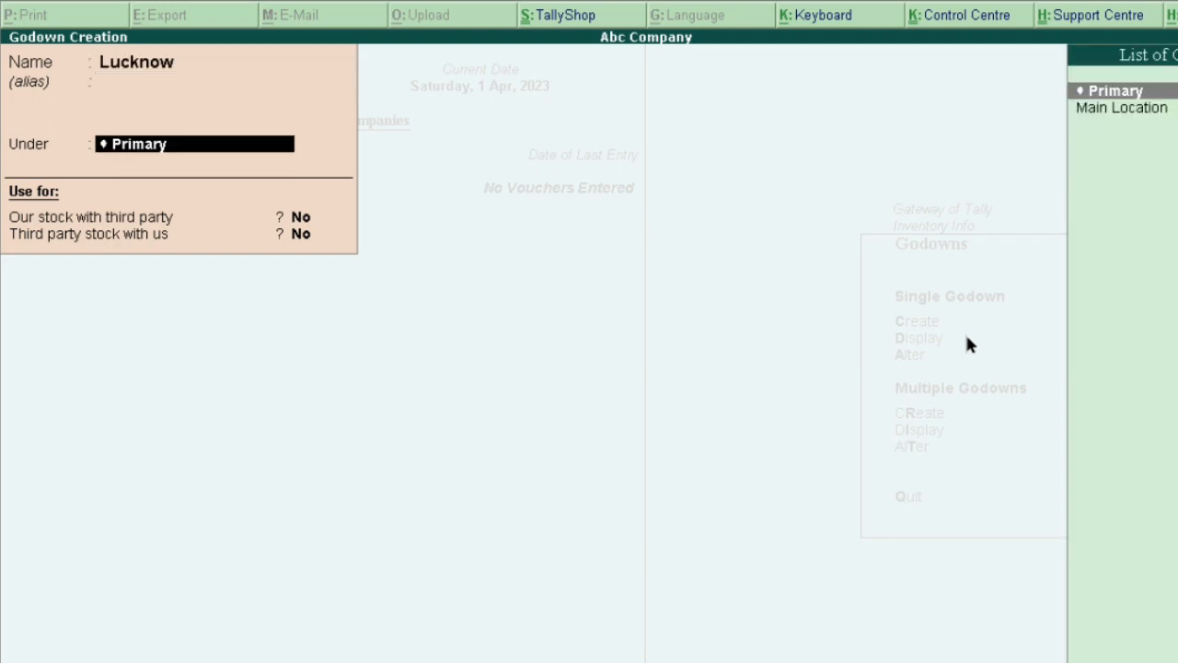
key(Down)
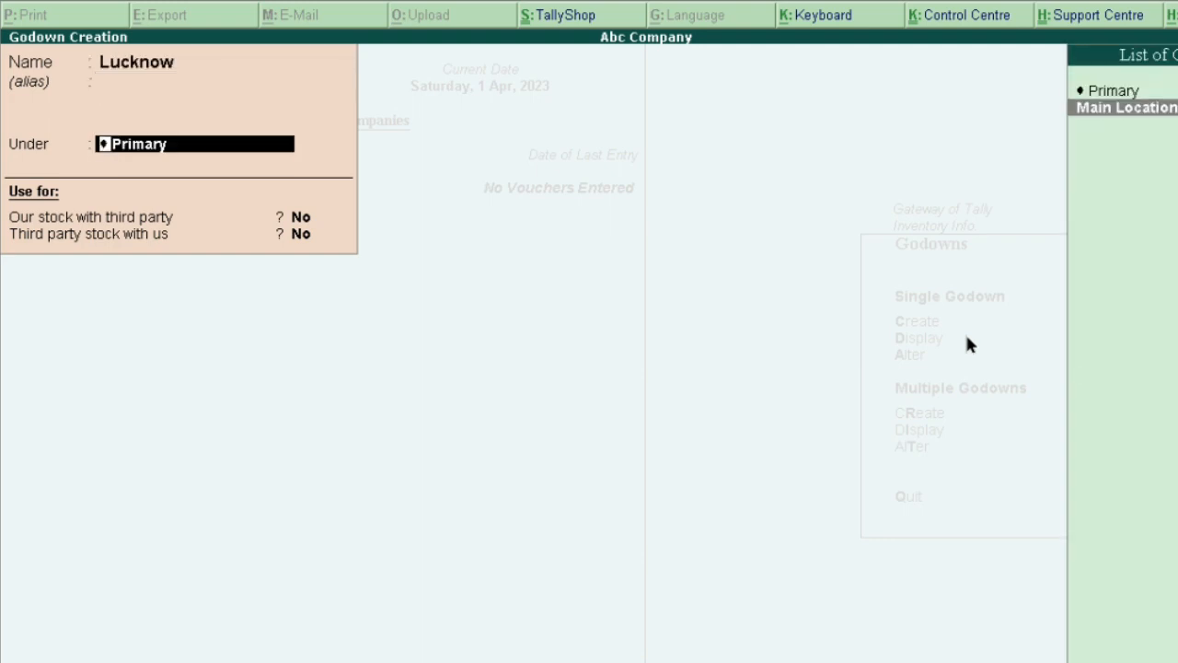
key(Return)
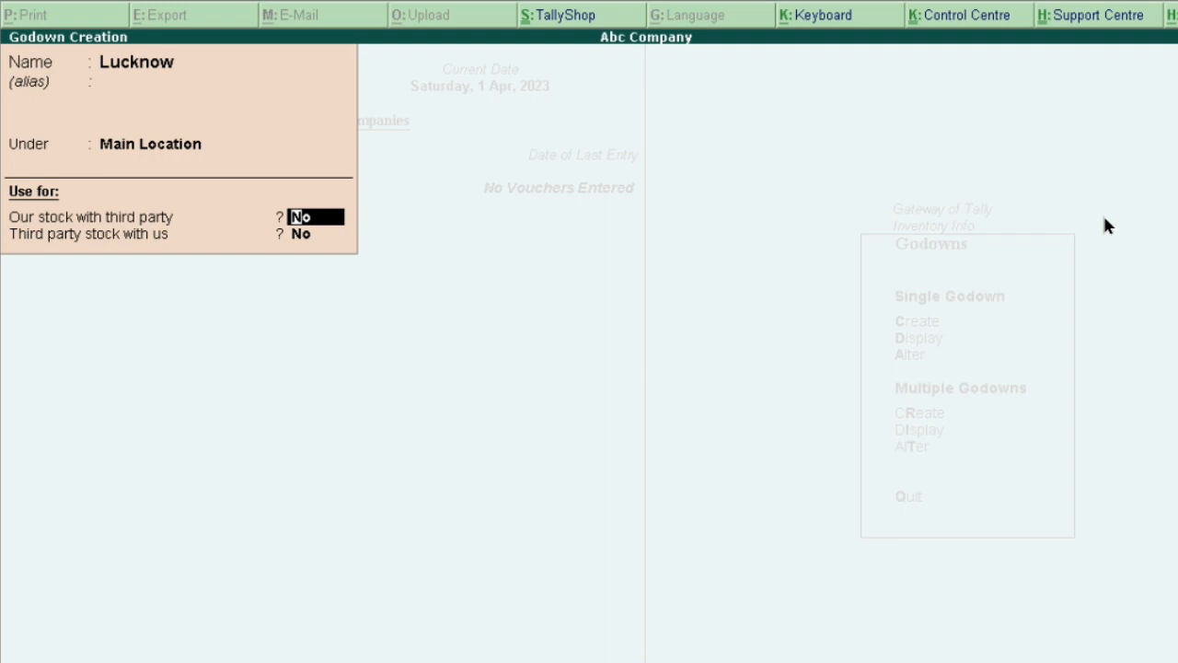
key(Return)
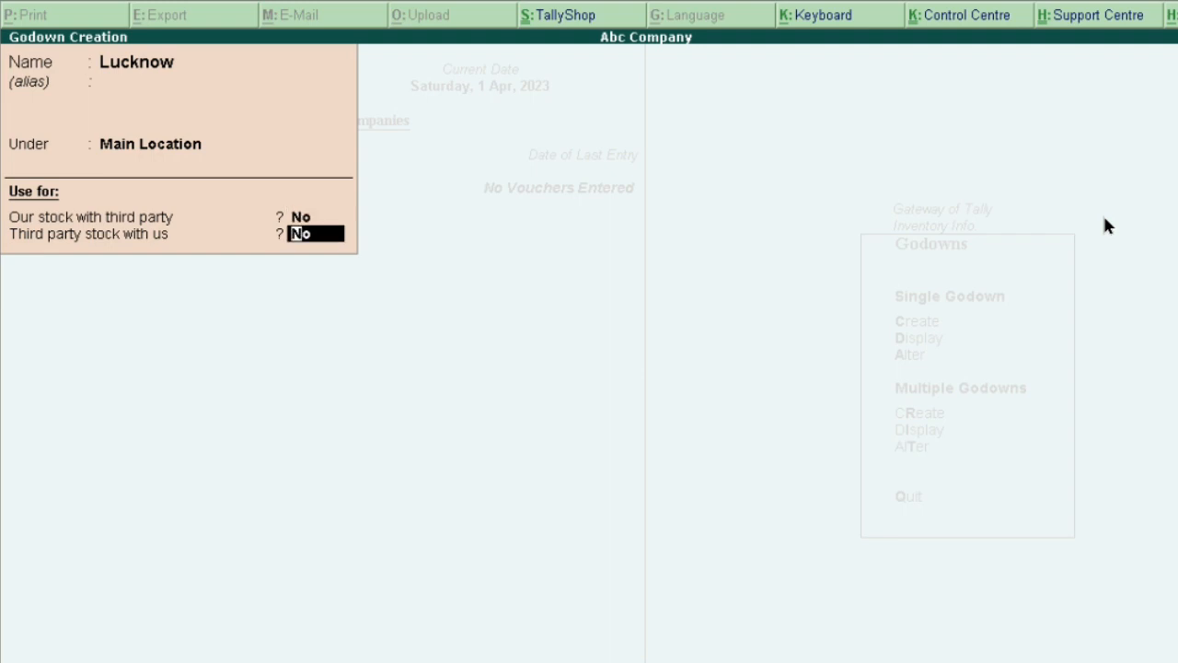
key(Return)
key(Return)
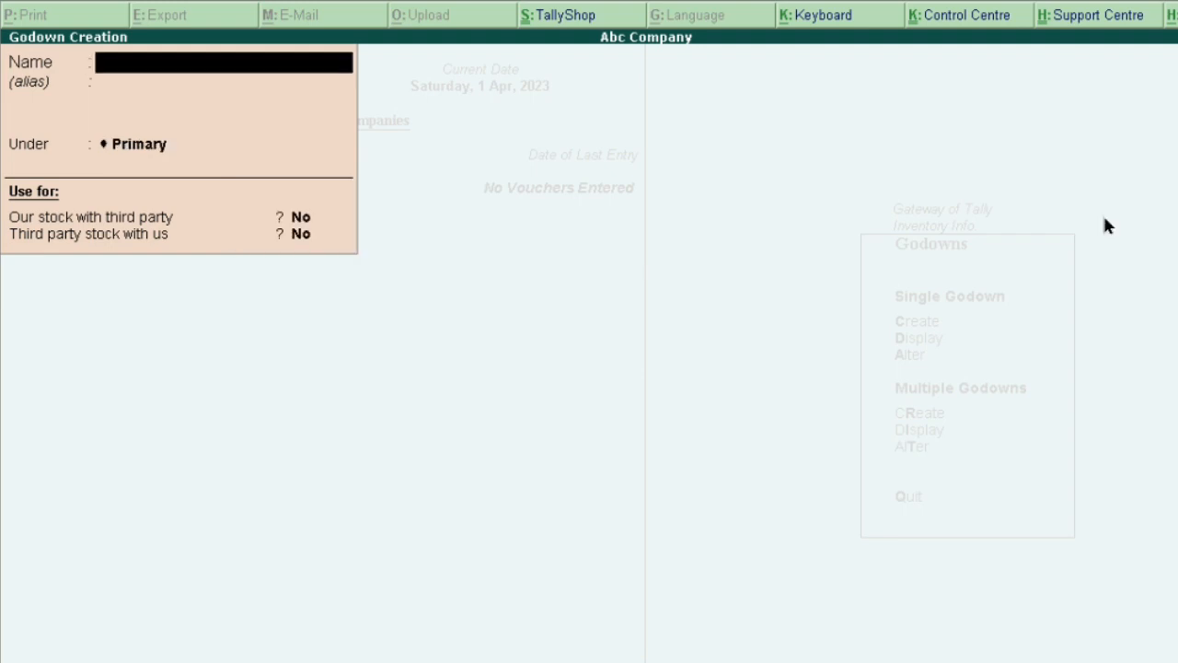
Step: Create a godown named Godown A under Lucknow
text(Godown)
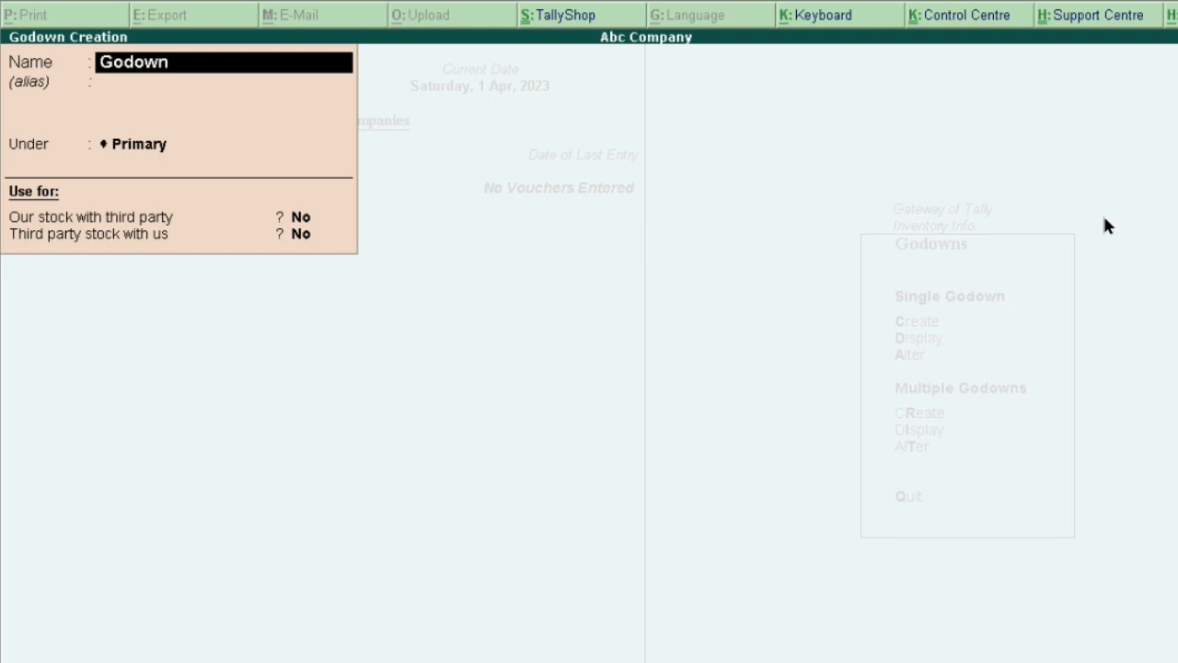
text( A)
key(Return)
key(Return)
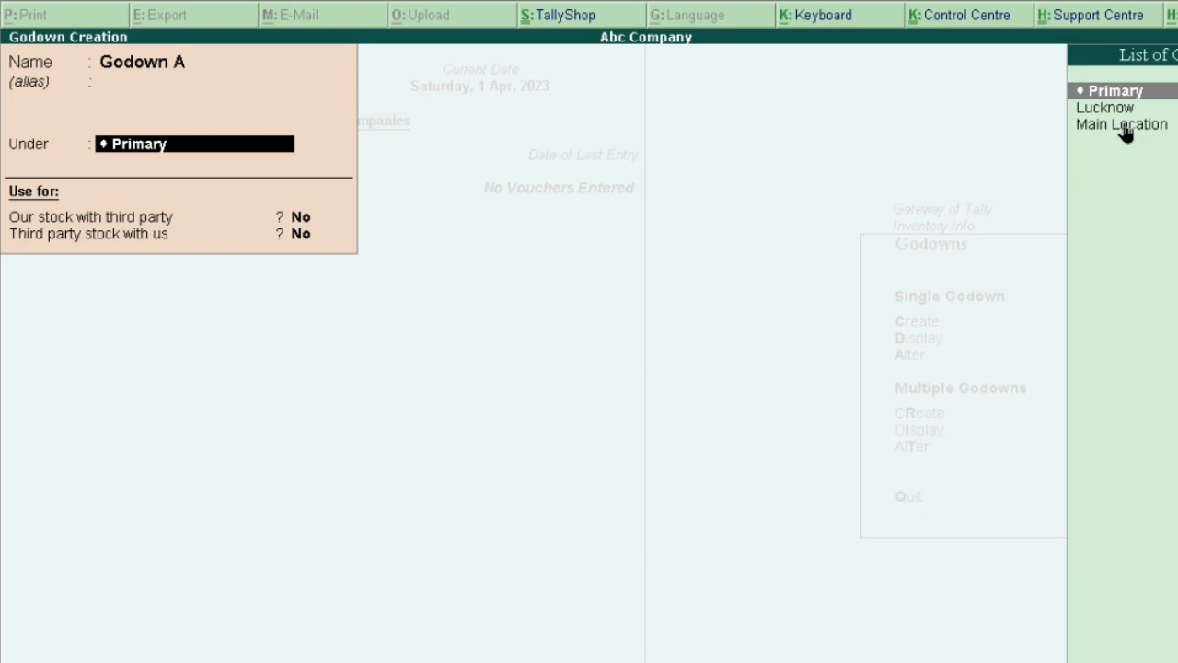
key(Down)
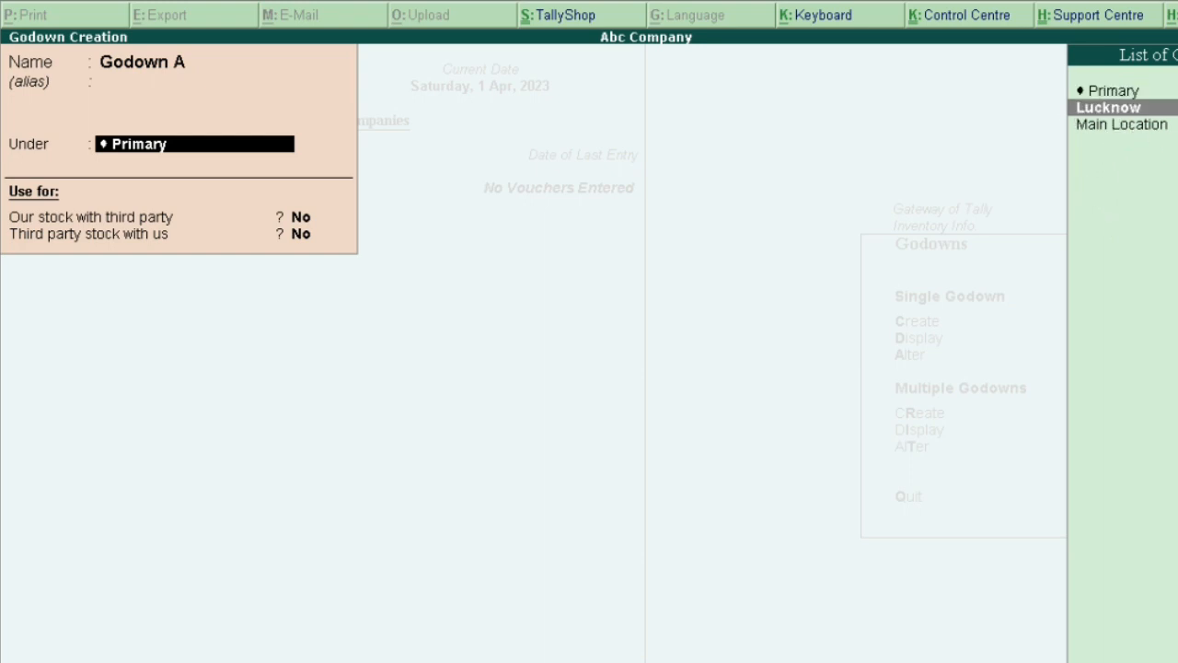
key(Return)
key(Return)
key(Return)
key(Return)
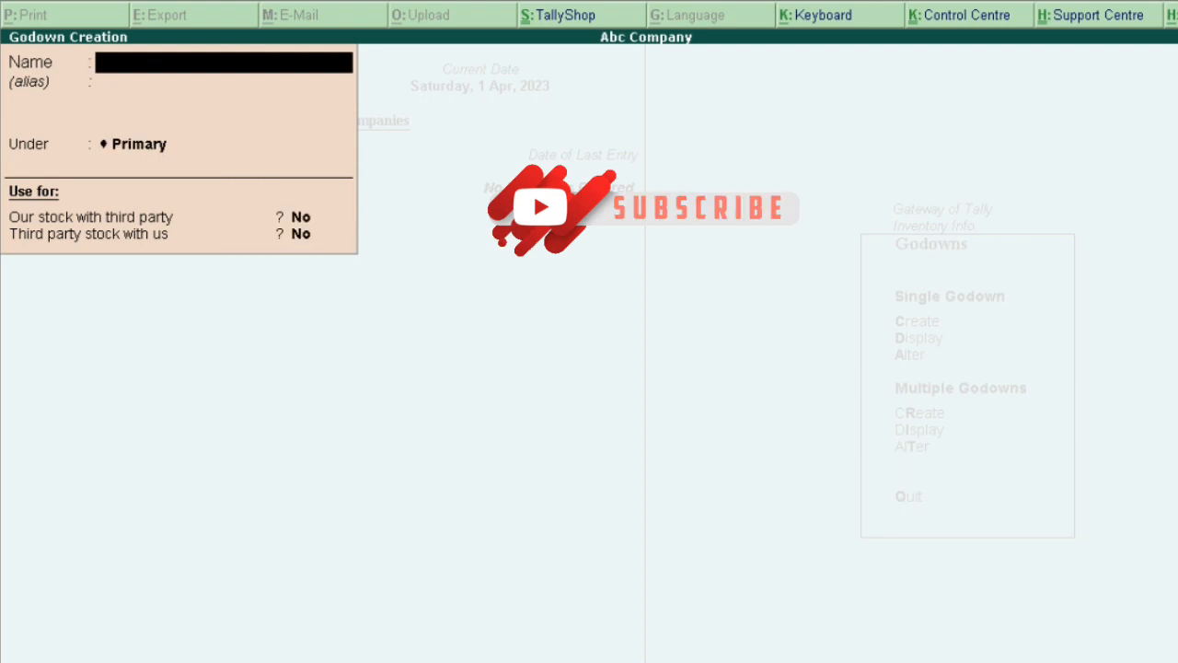
text(Dodown)
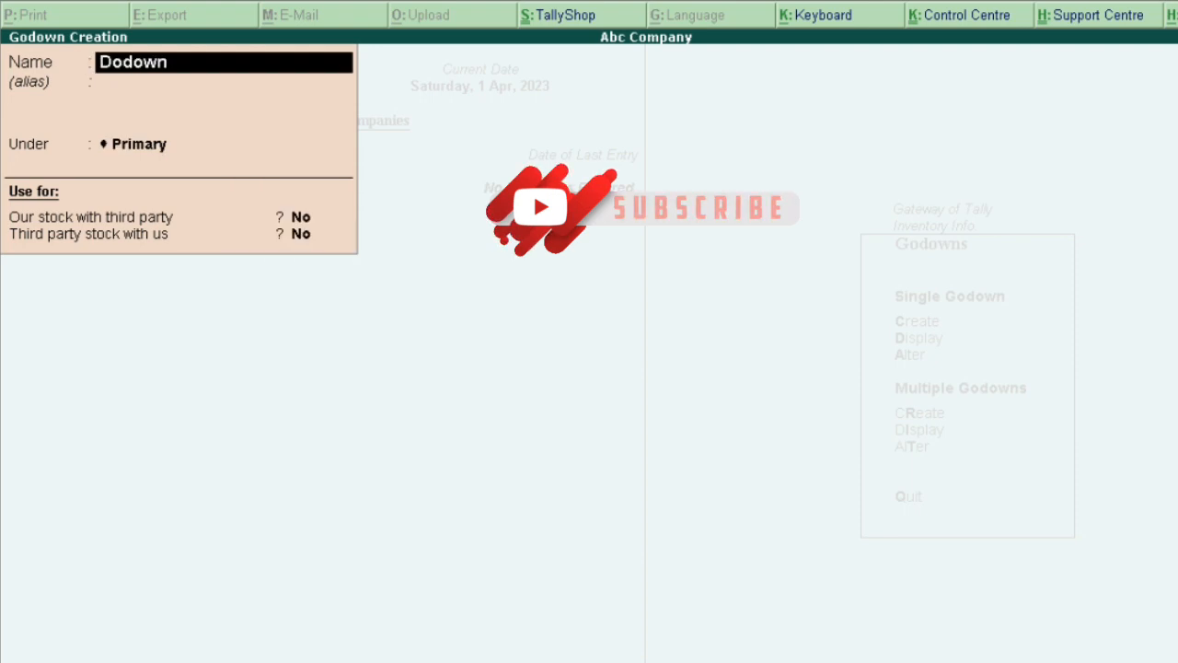
key(BackSpace)
key(BackSpace)
key(BackSpace)
key(BackSpace)
key(BackSpace)
key(BackSpace)
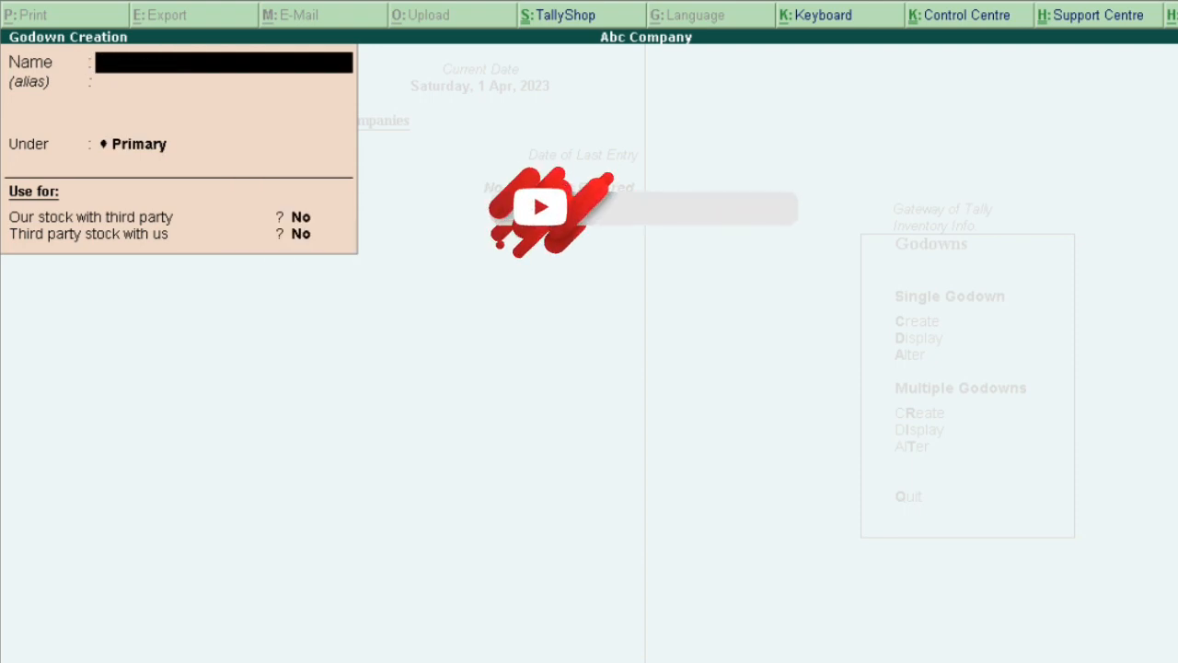
Step: Create a godown named Godown B under Lucknow
text(Godown)
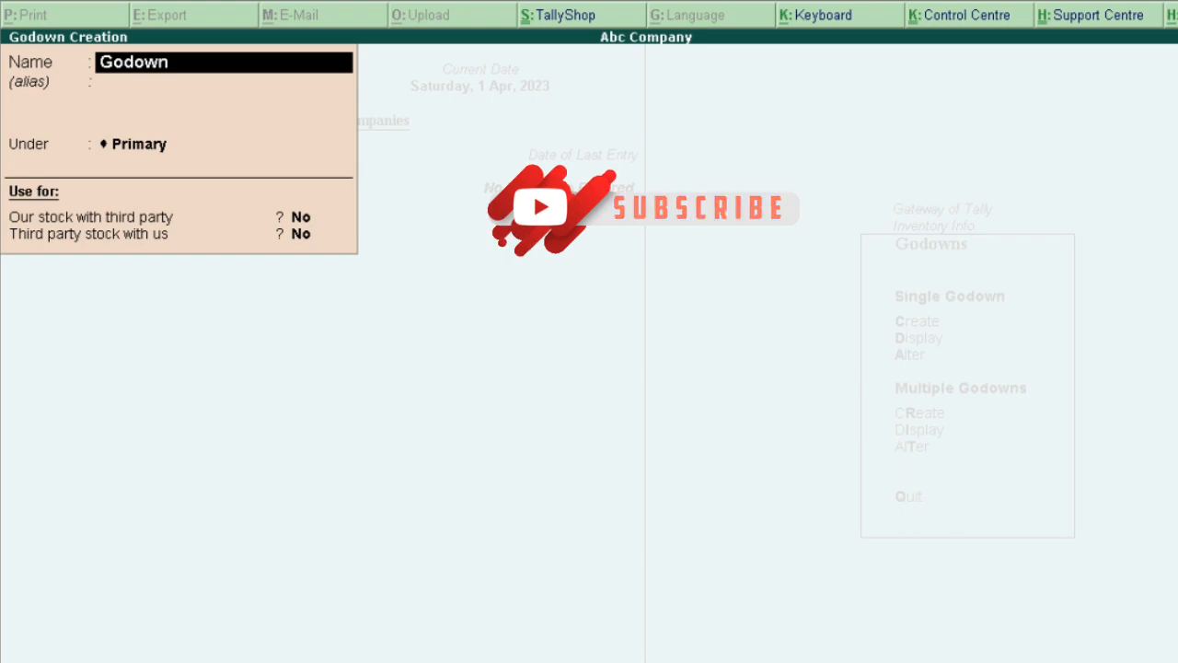
text( B)
key(Return)
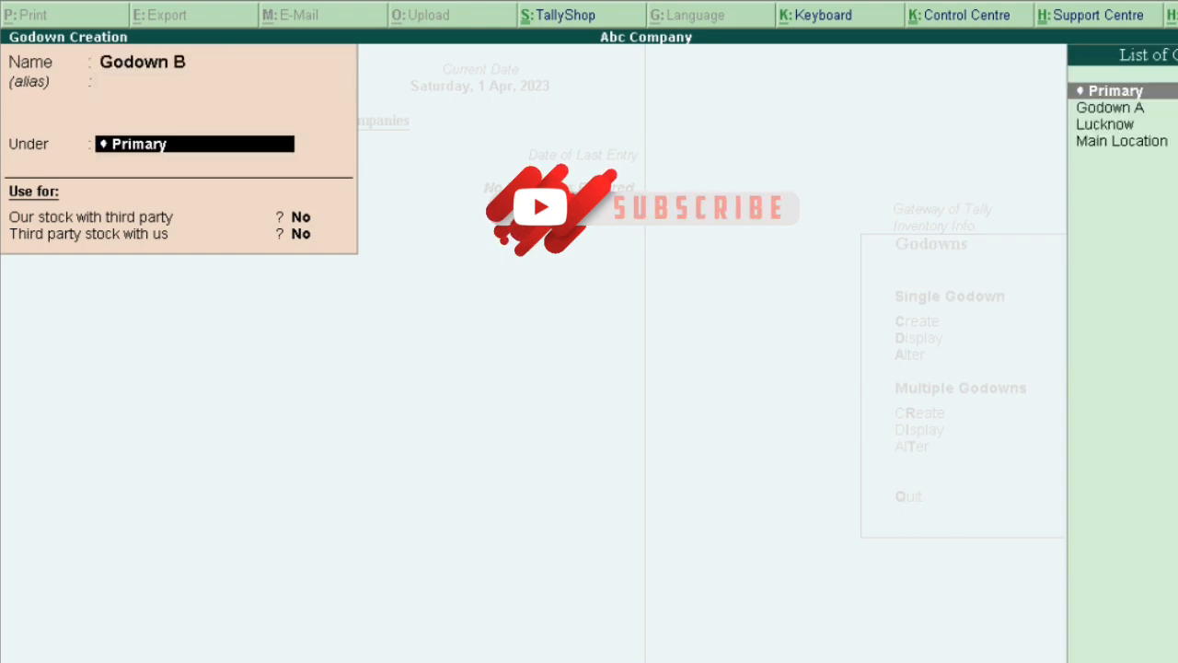
key(Down)
key(Down)
key(Return)
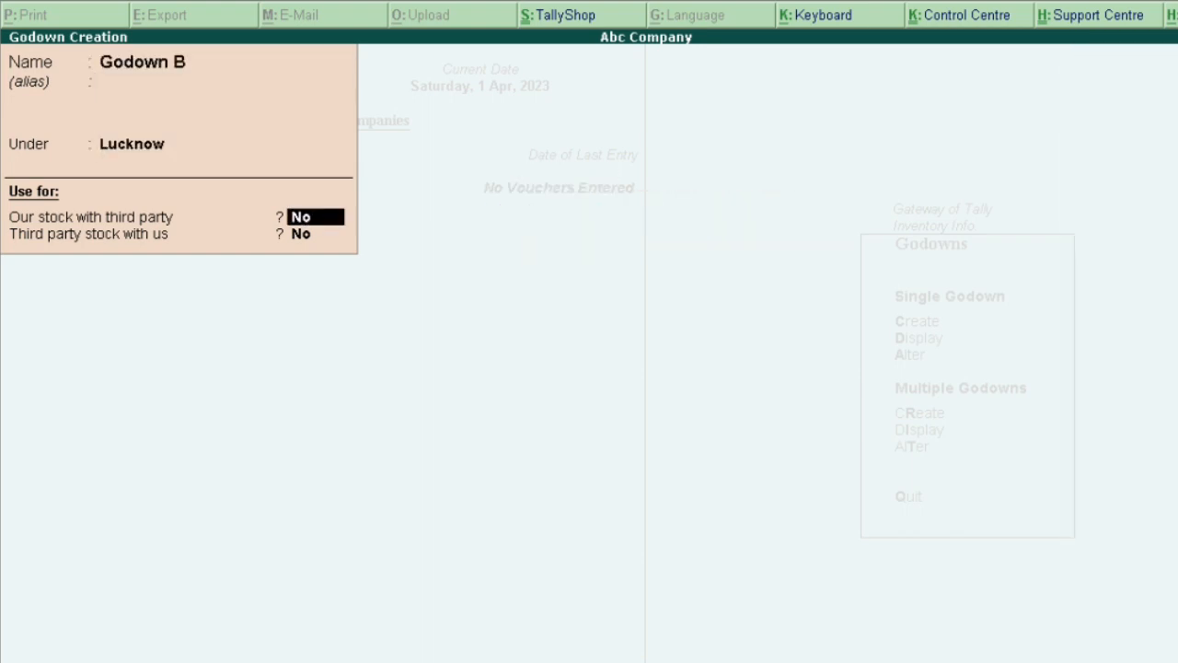
key(Return)
key(Return)
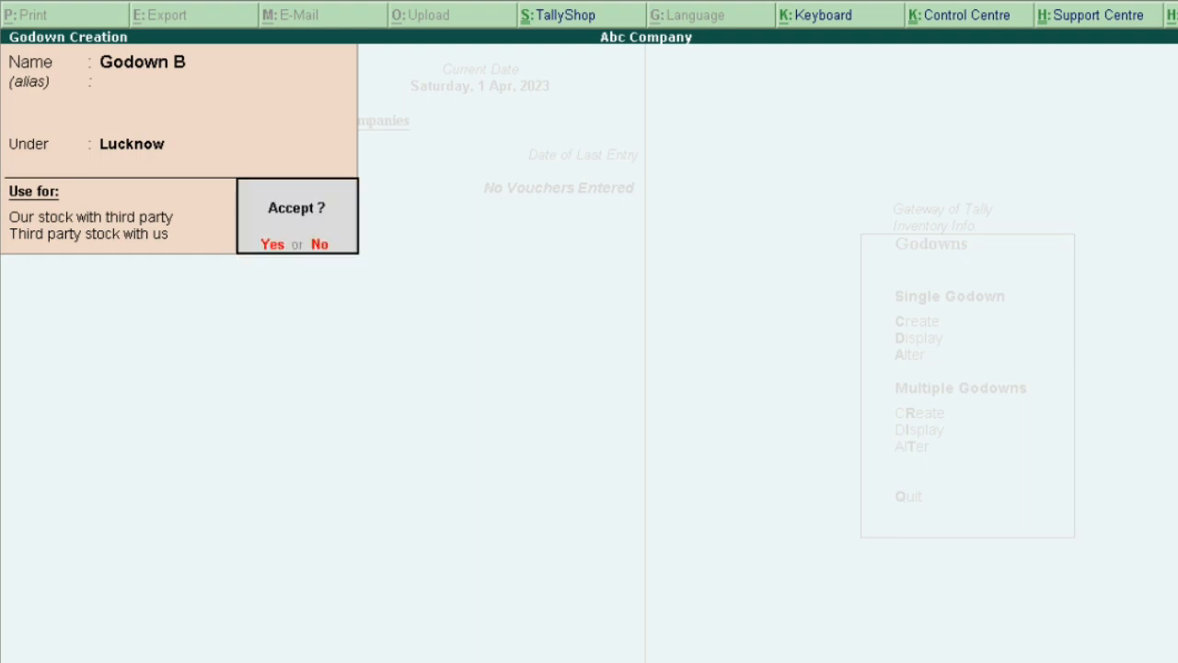
key(y)
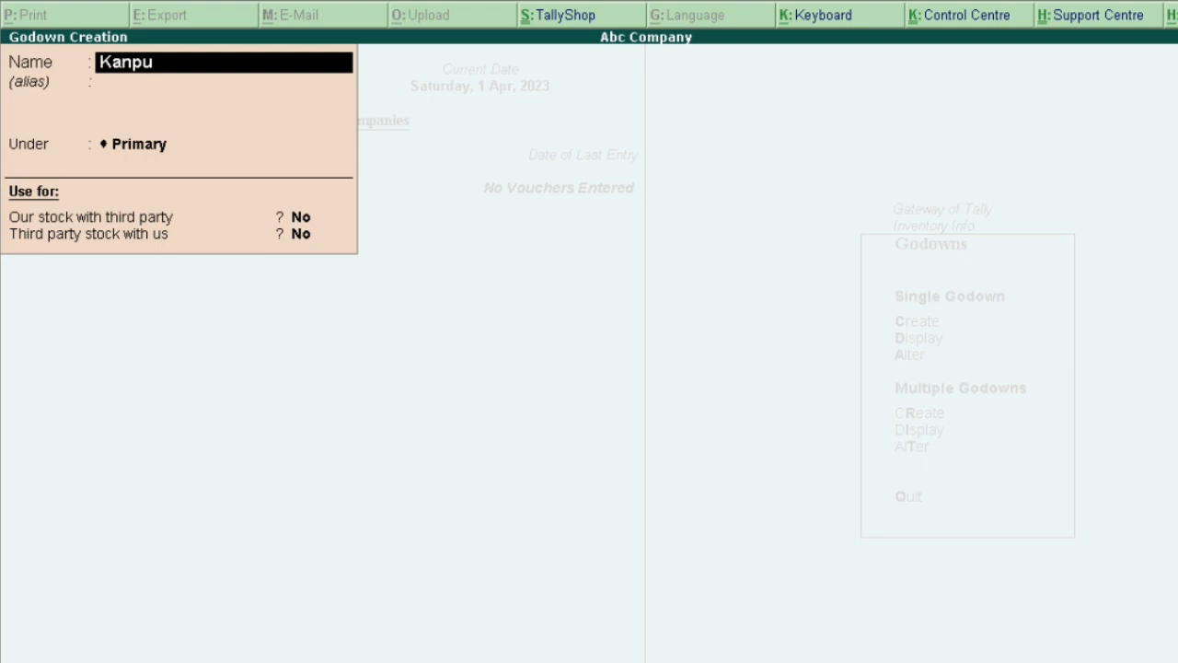
Step: Create a godown named Kanpur under Main Location
key(Return)
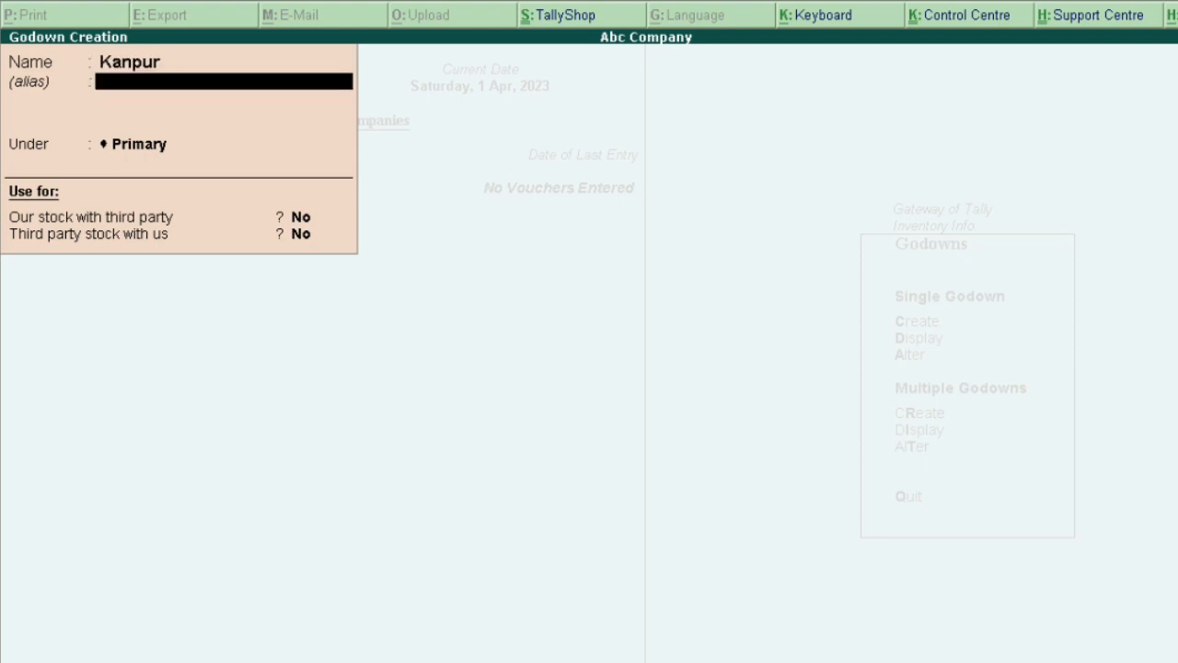
key(Return)
key(Down)
key(Down)
key(Down)
key(Down)
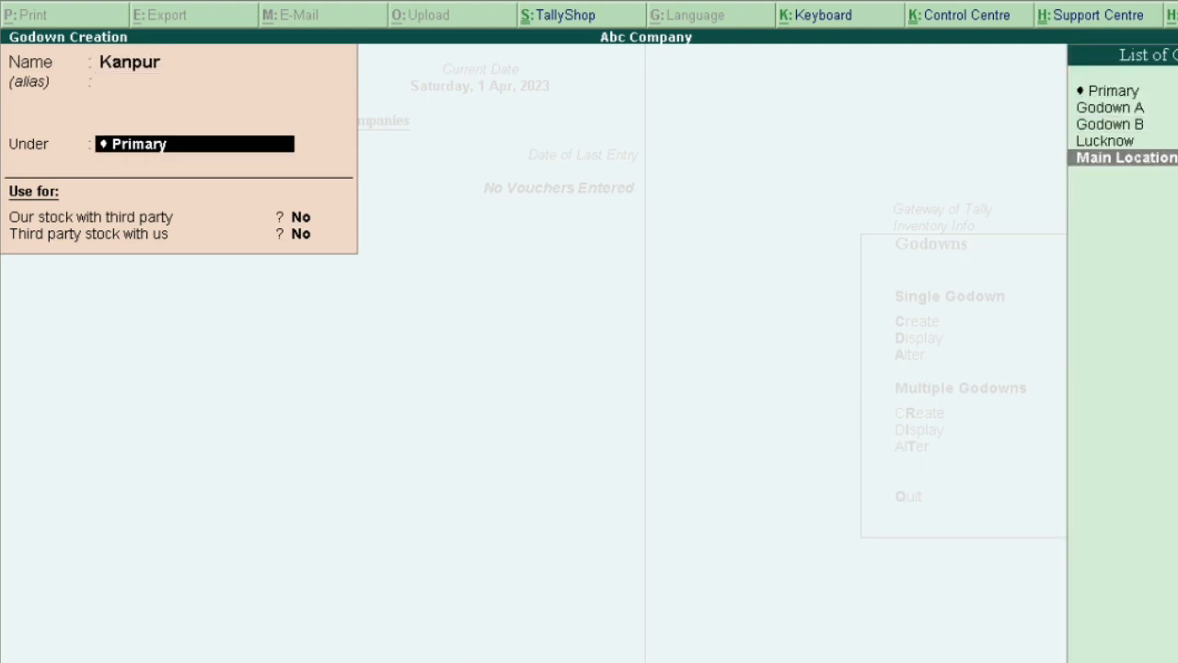
key(Return)
key(Return)
key(Return)
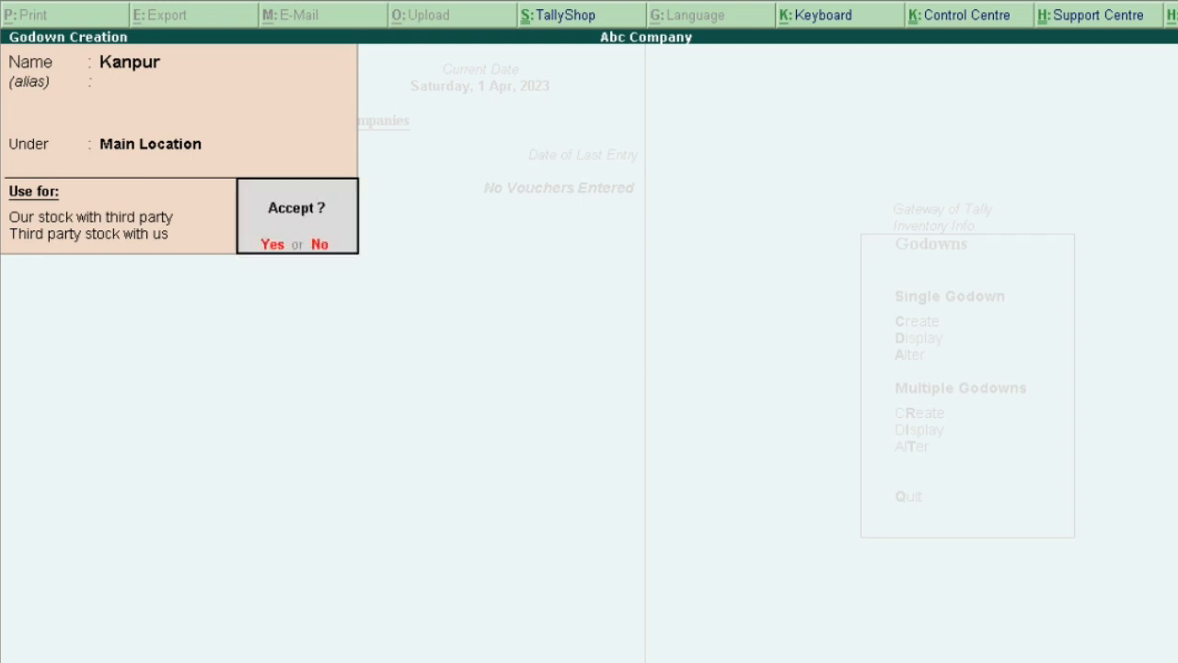
key(Return)
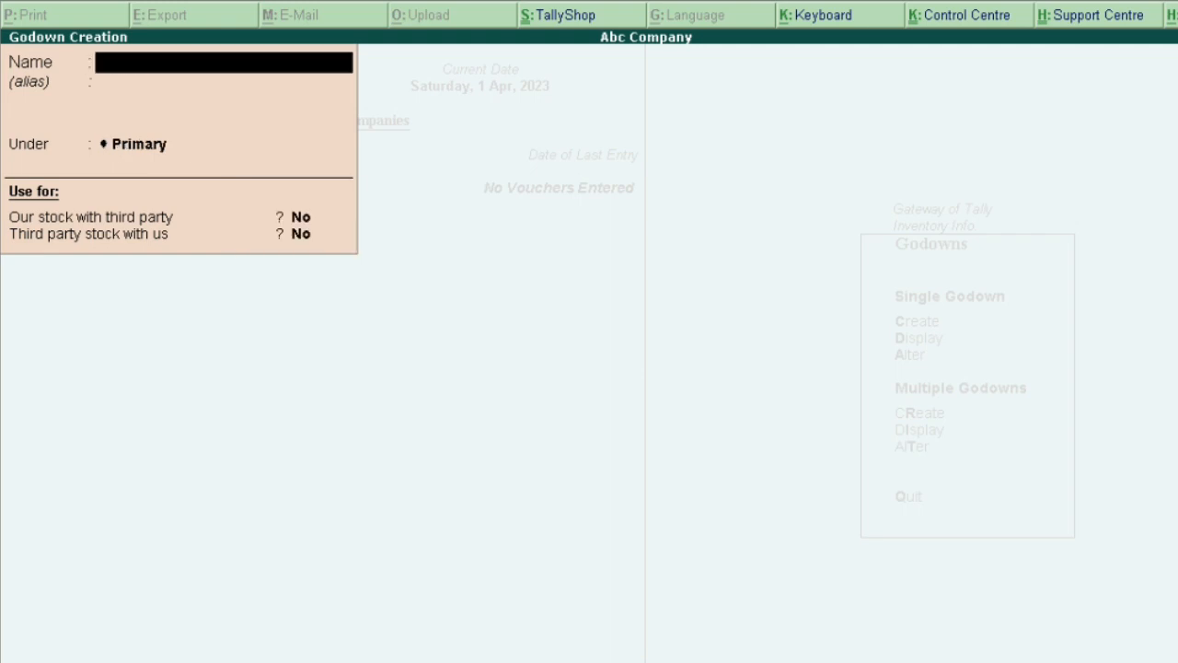
Step: Create a godown named Godown C under Kanpur
text(Godown)
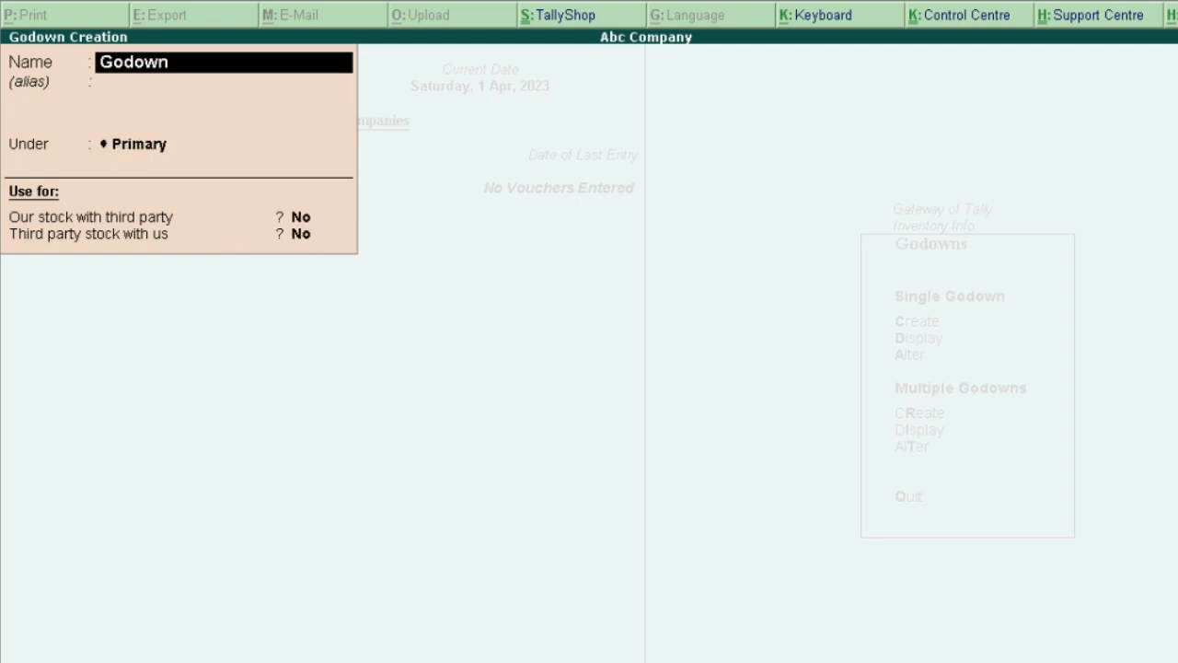
text( C)
key(Return)
key(Return)
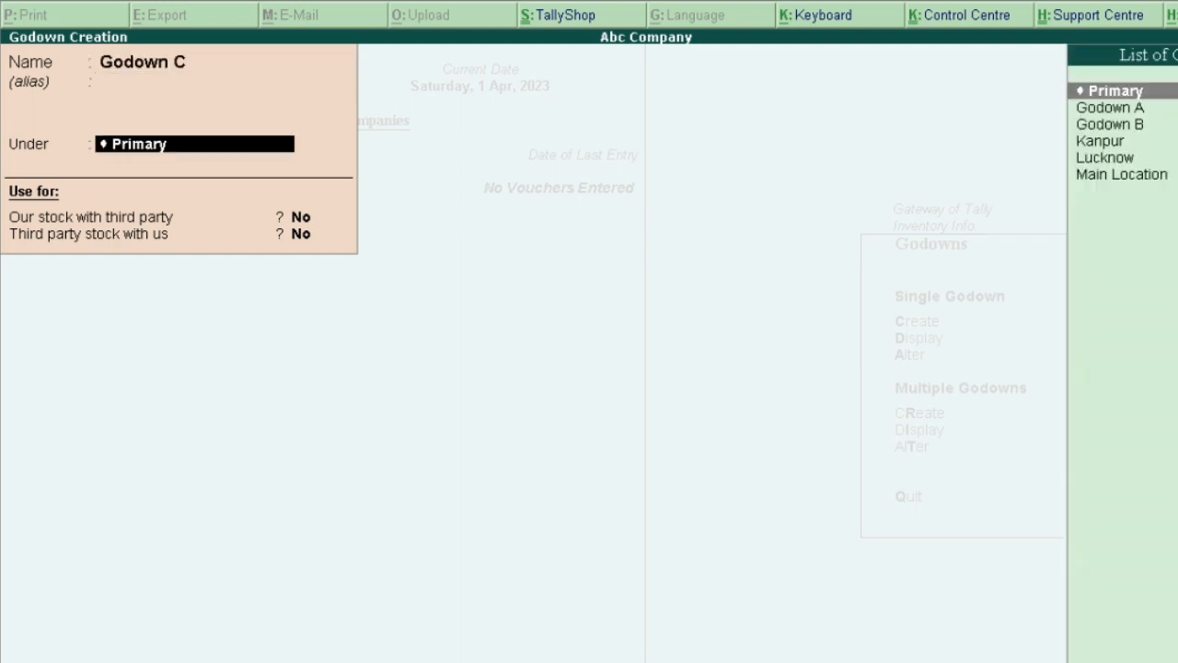
key(Down)
key(Down)
key(Down)
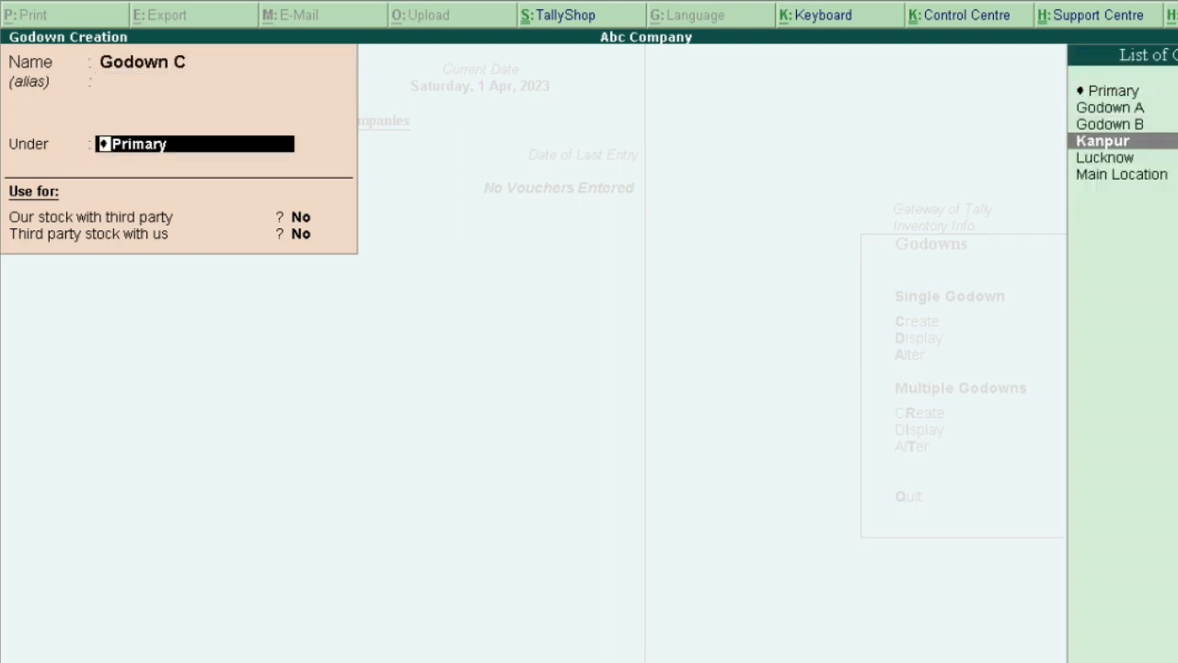
key(Return)
key(Return)
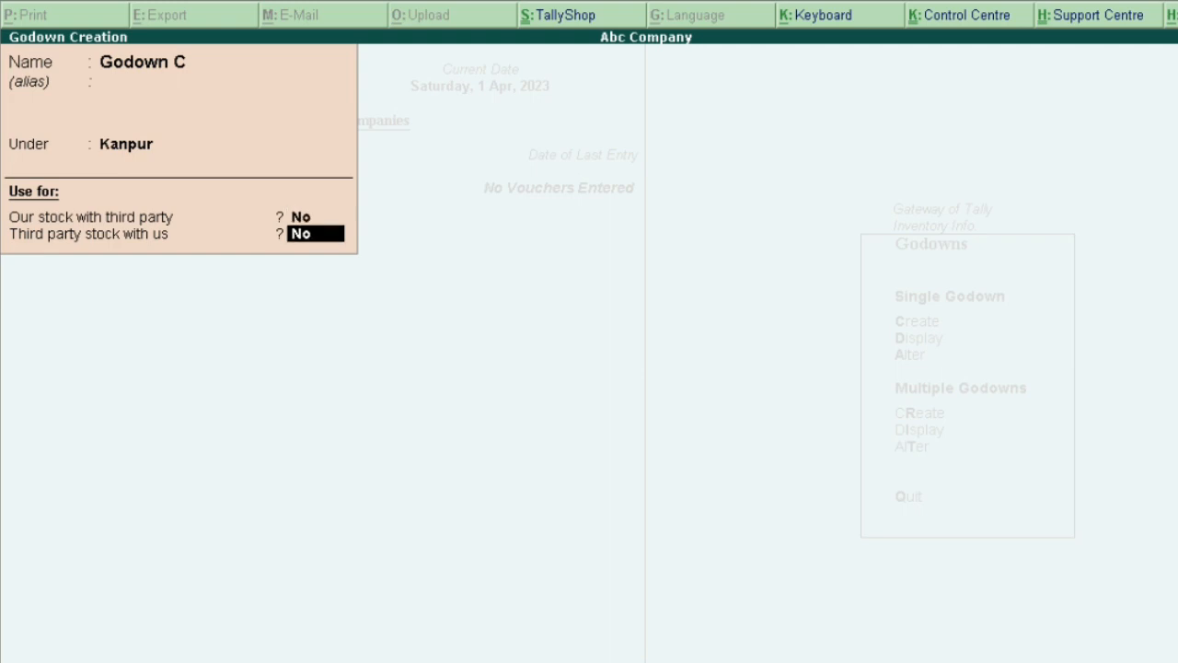
key(Return)
key(Return)
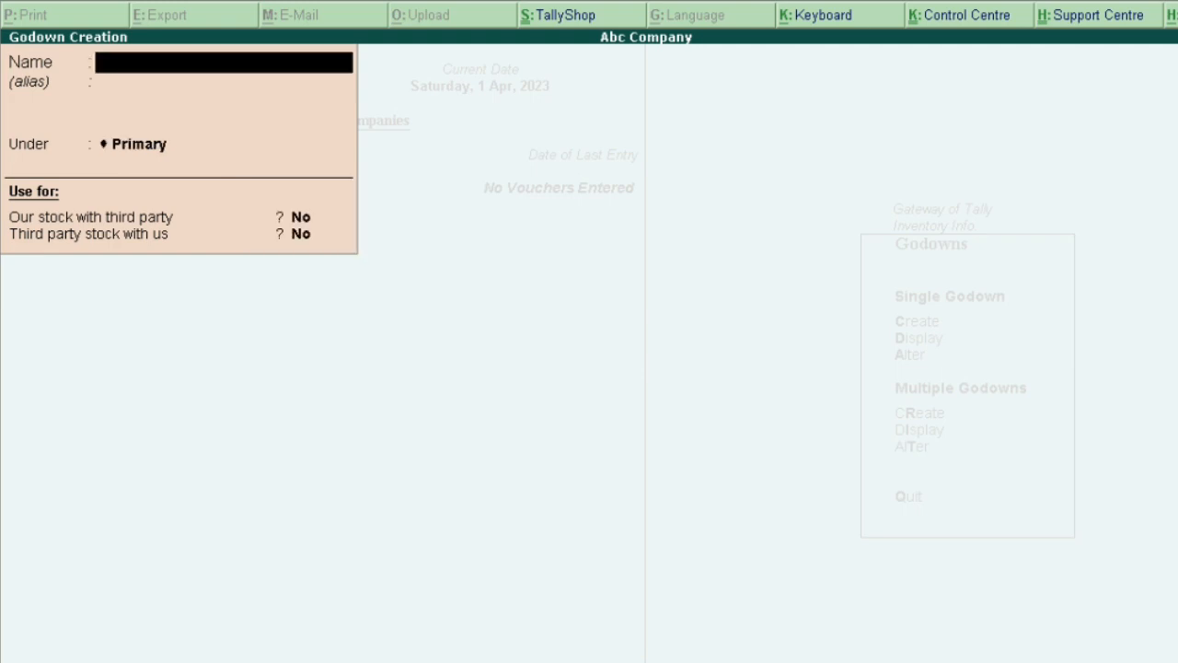
Step: Create a godown named Godown D under Kanpur, and return to the Gateway of Tally
text(Godown D)
key(Return)
key(Return)
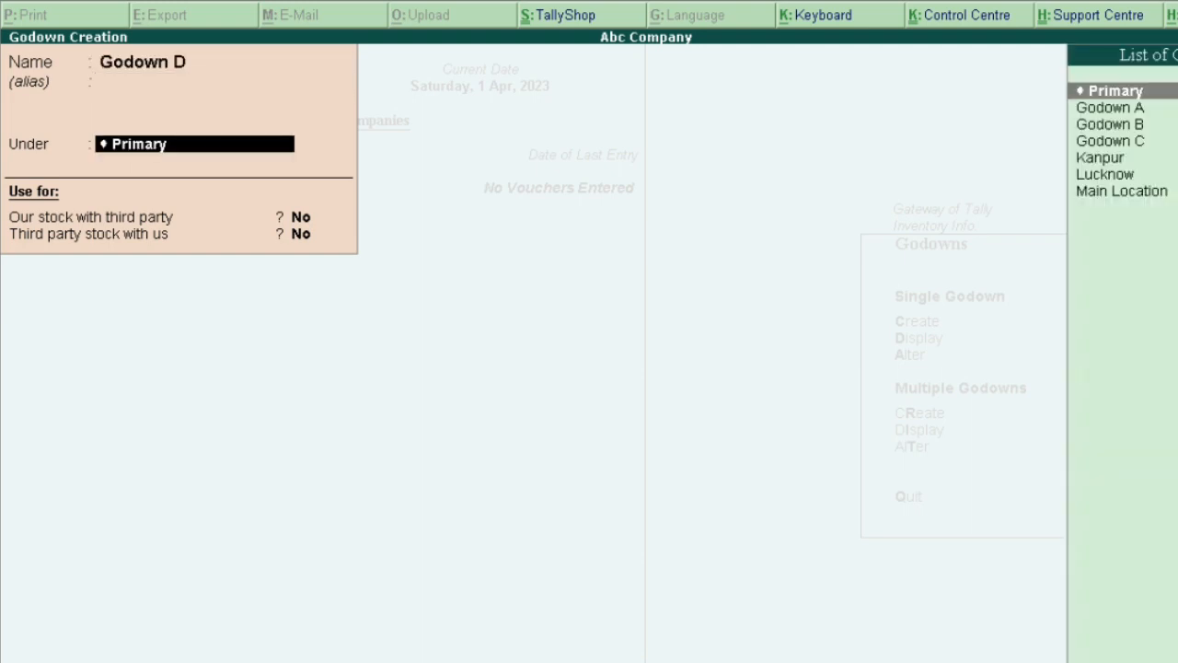
key(Down)
key(Down)
key(Down)
key(Down)
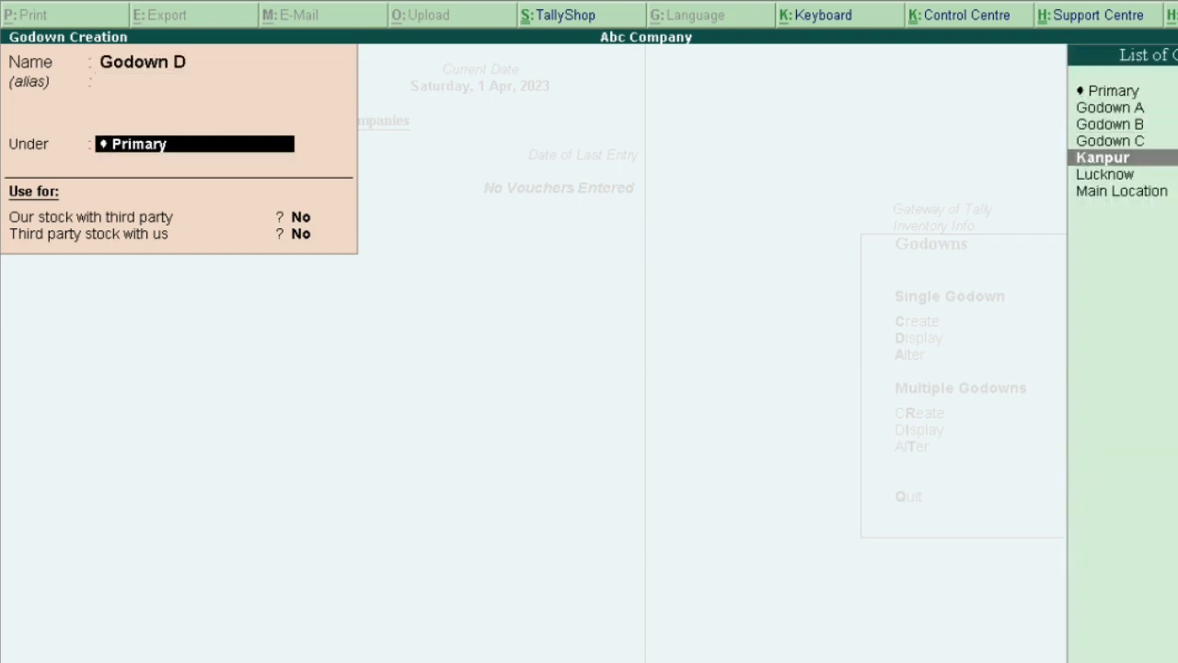
key(Return)
key(Return)
key(Return)
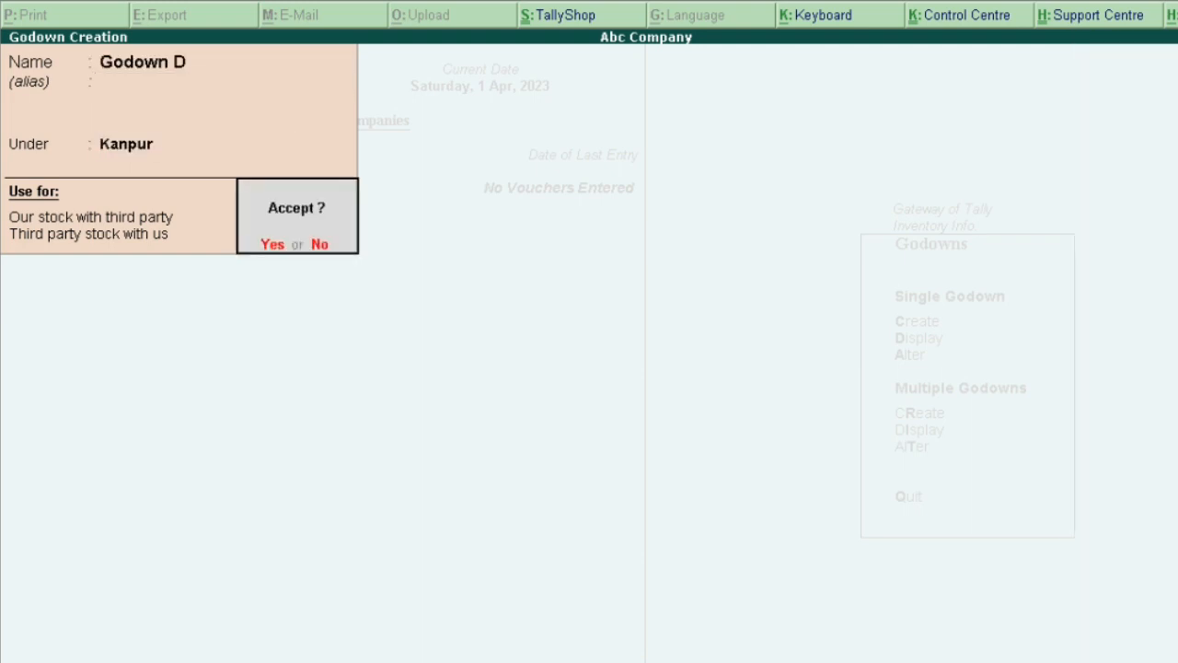
key(Return)
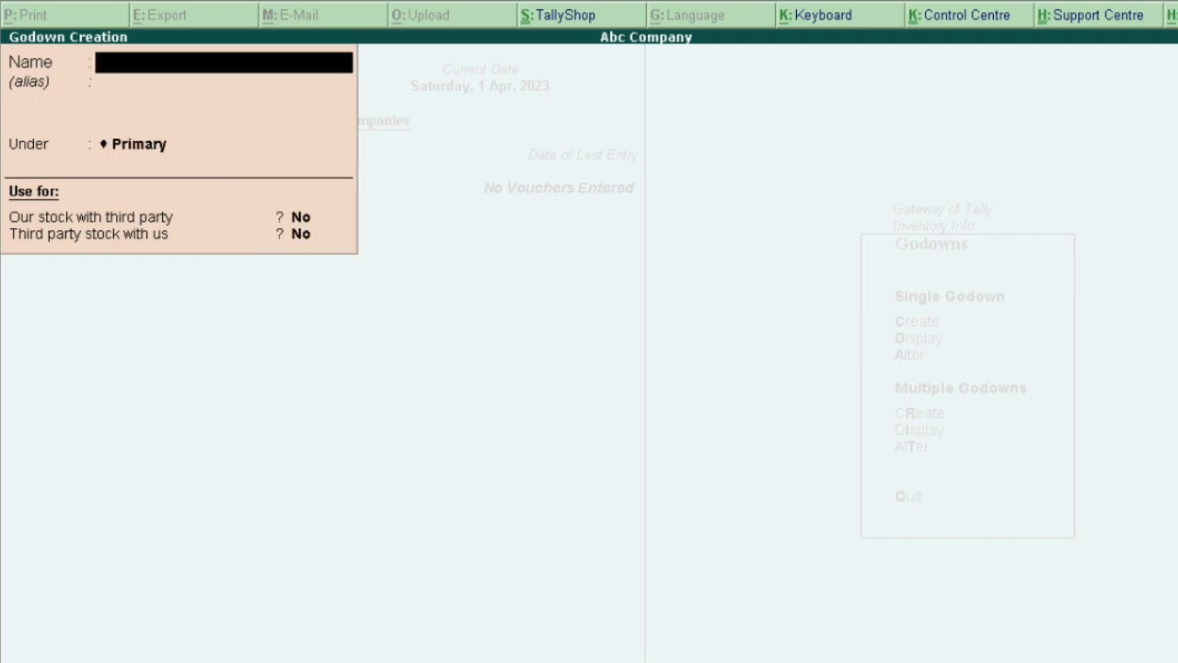
key(Escape)
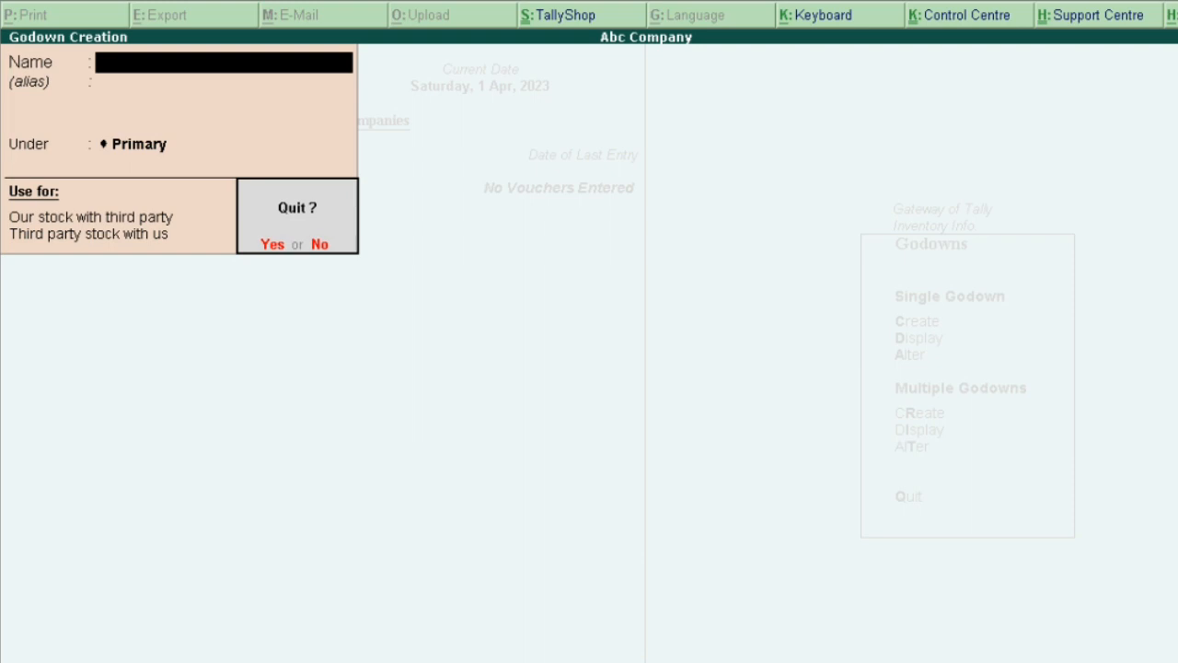
key(Return)
key(Escape)
key(Escape)
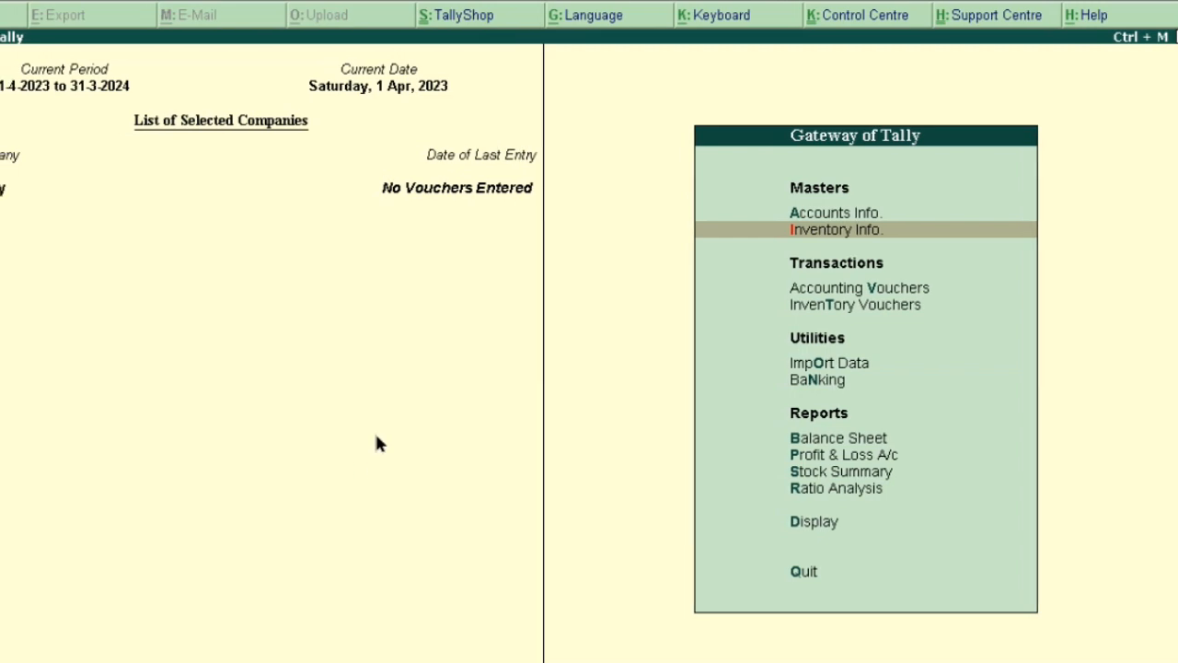
Step: Create a simple unit of measure with the symbol Kg and the formal name Kilogram
key(Up)
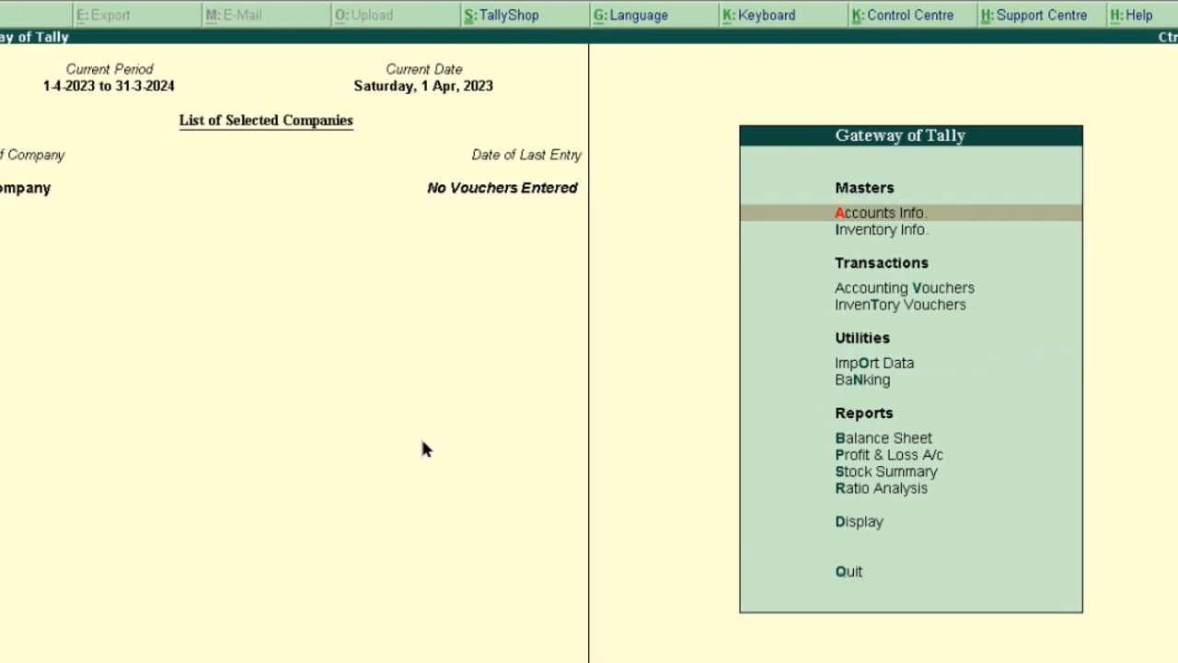
key(Down)
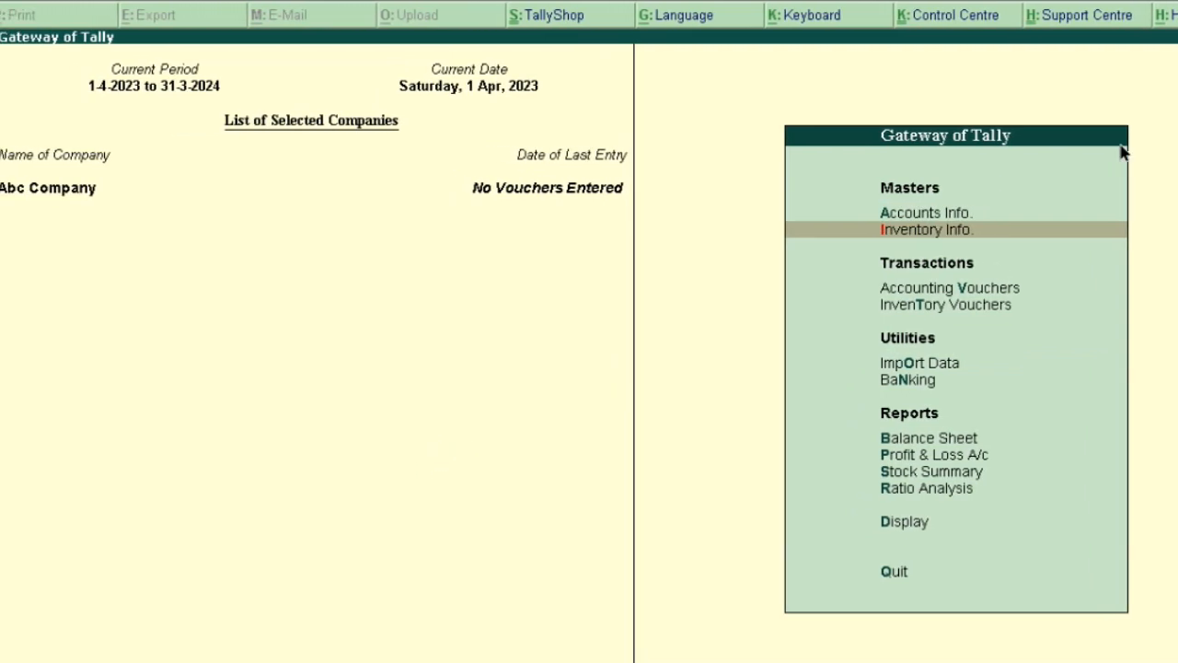
key(Return)
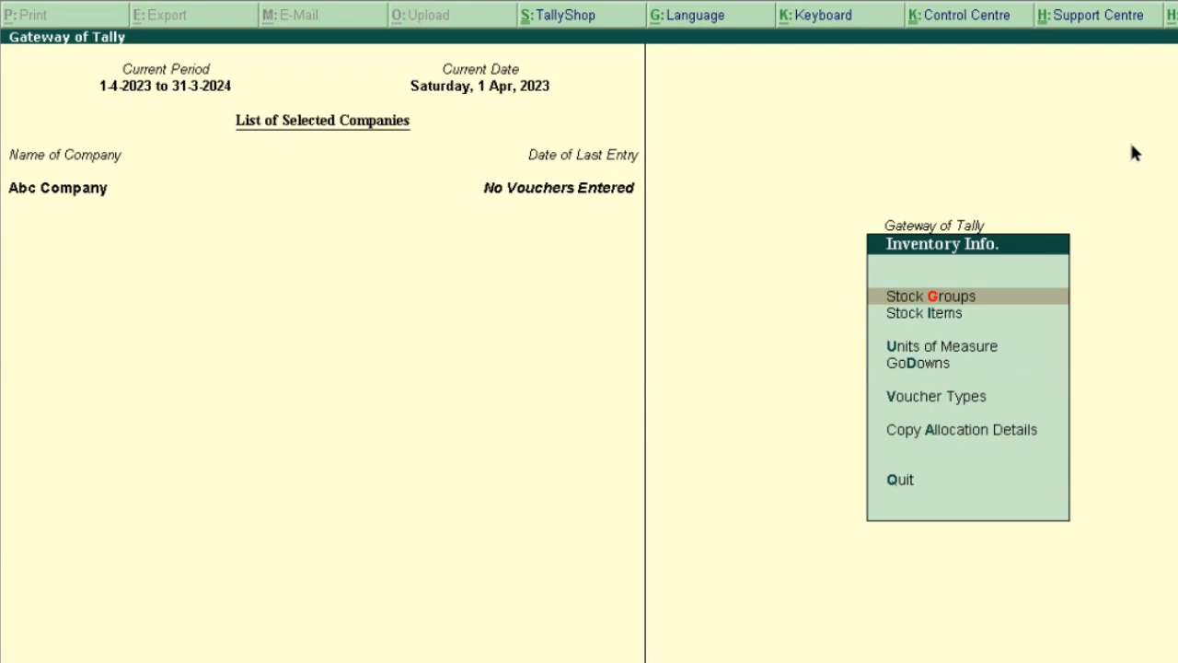
key(Down)
key(Down)
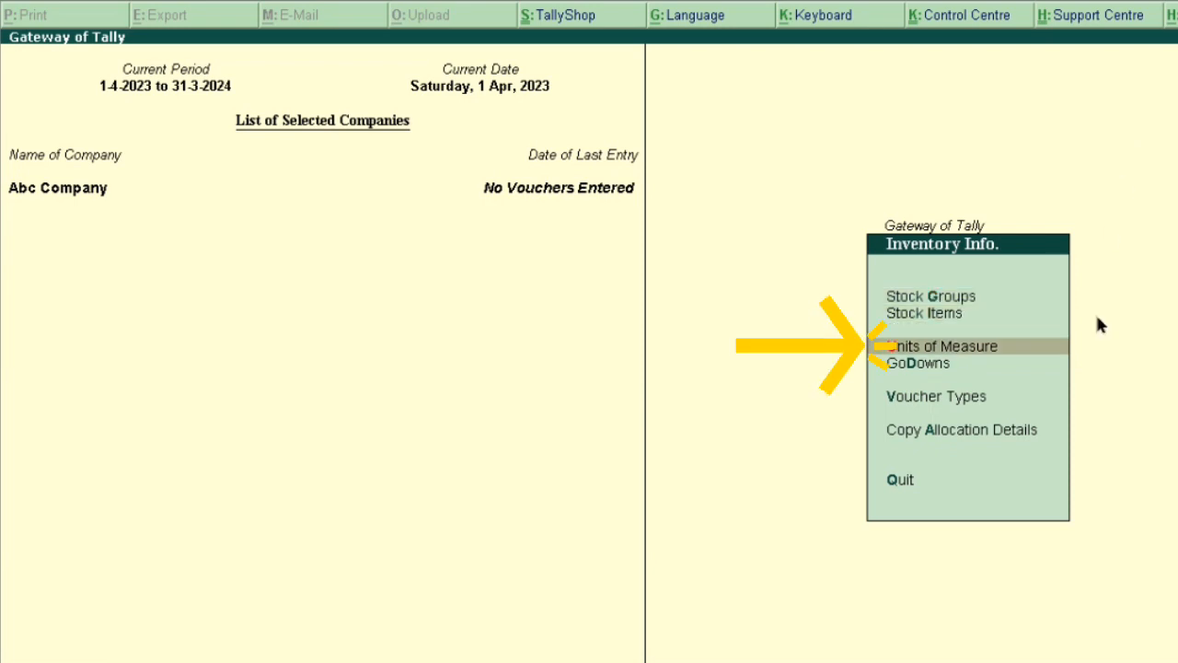
click(1004, 346)
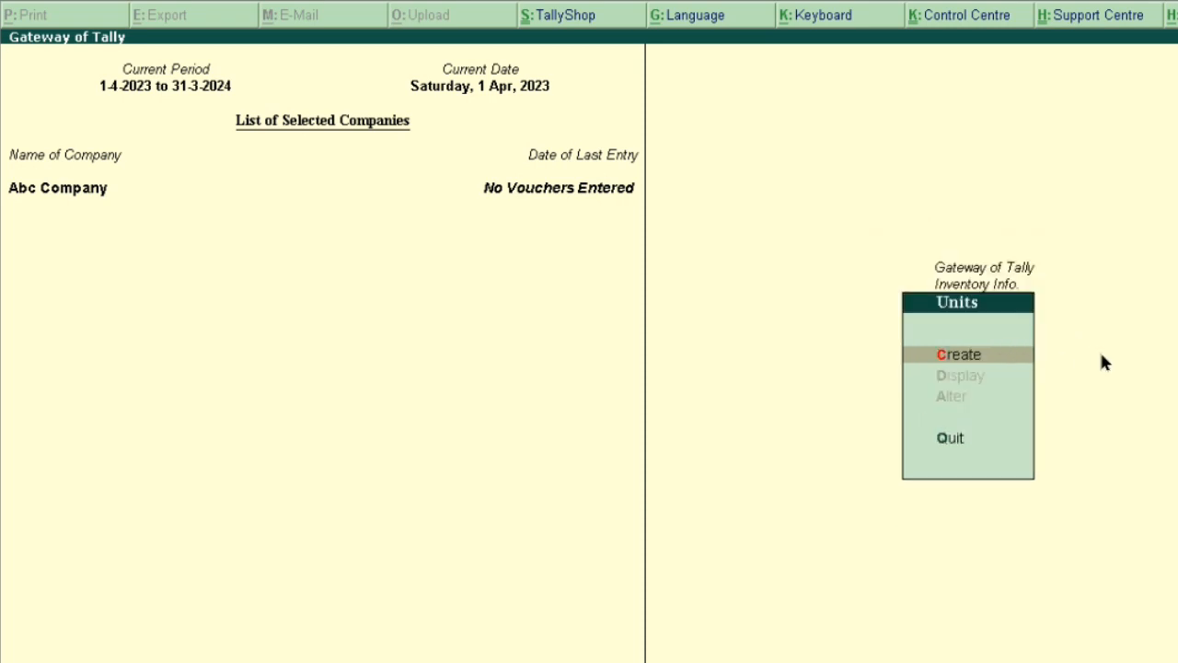
key(Return)
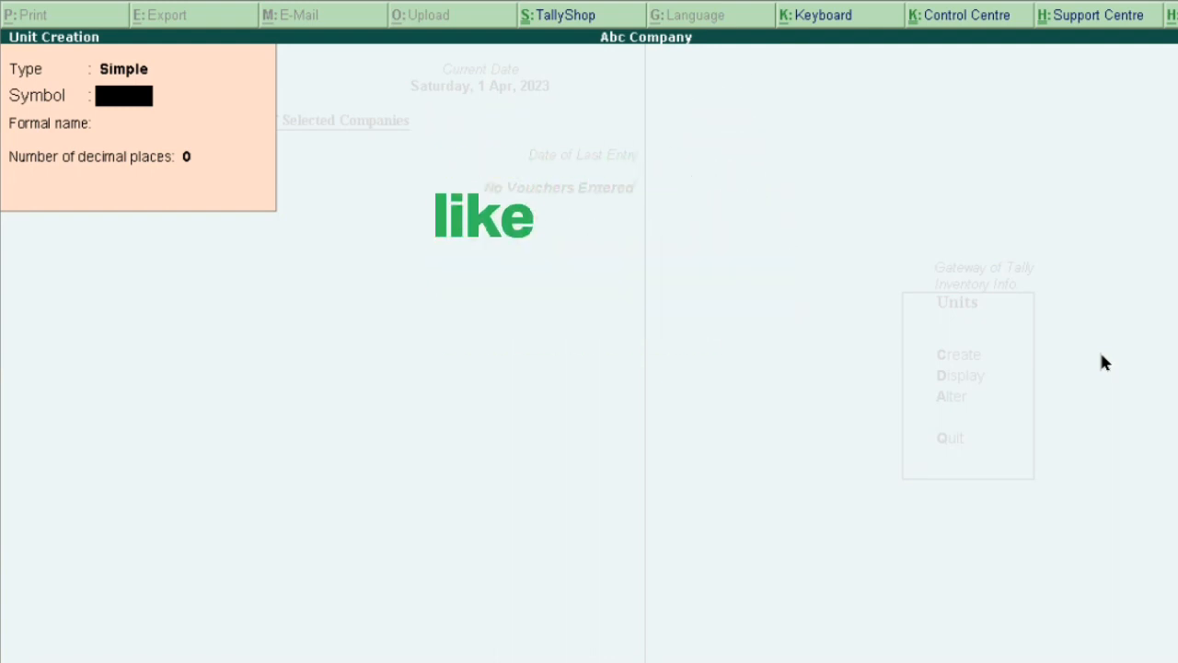
text(Kg)
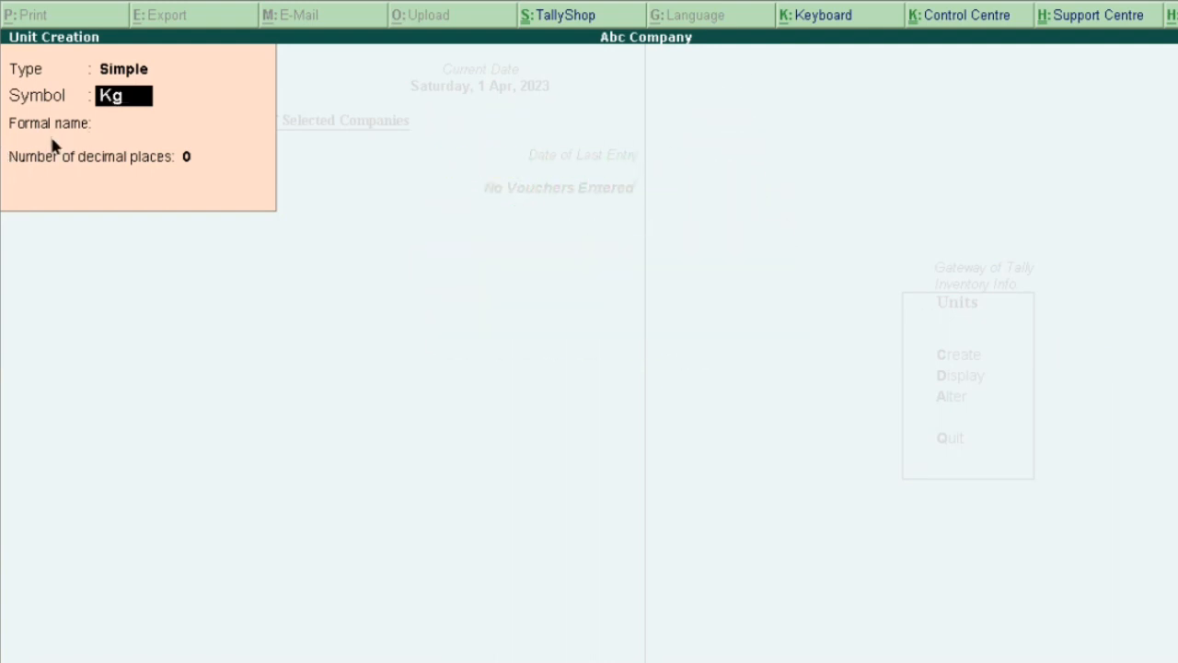
key(Return)
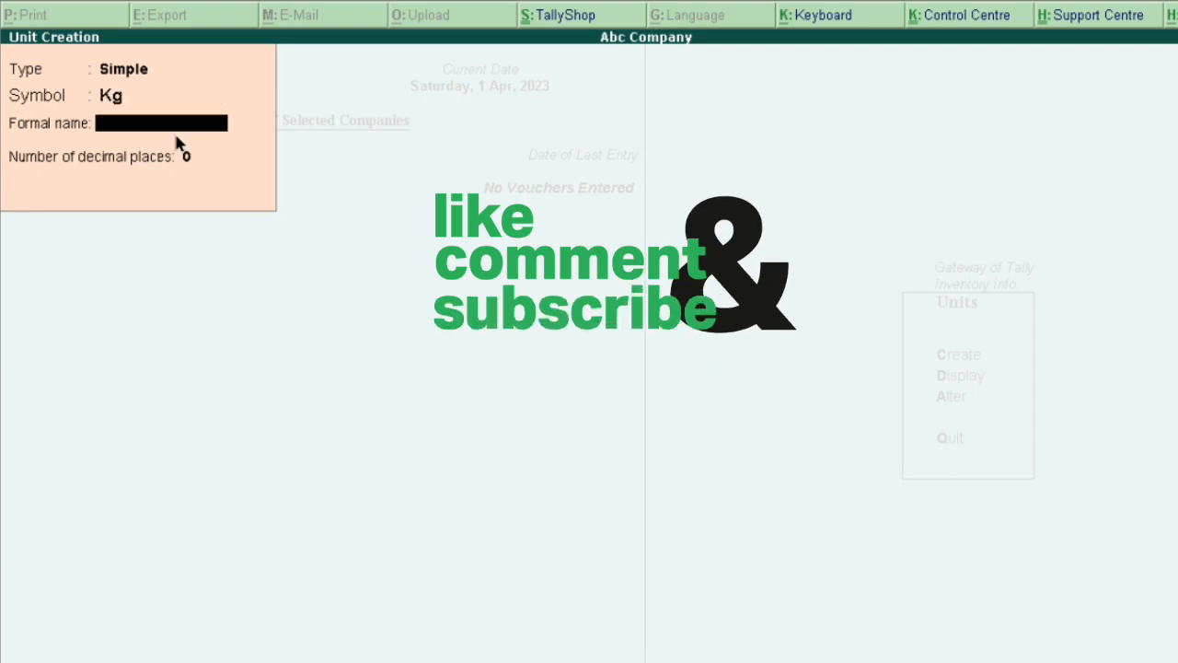
text(Kilog)
text(ram)
key(Return)
key(Return)
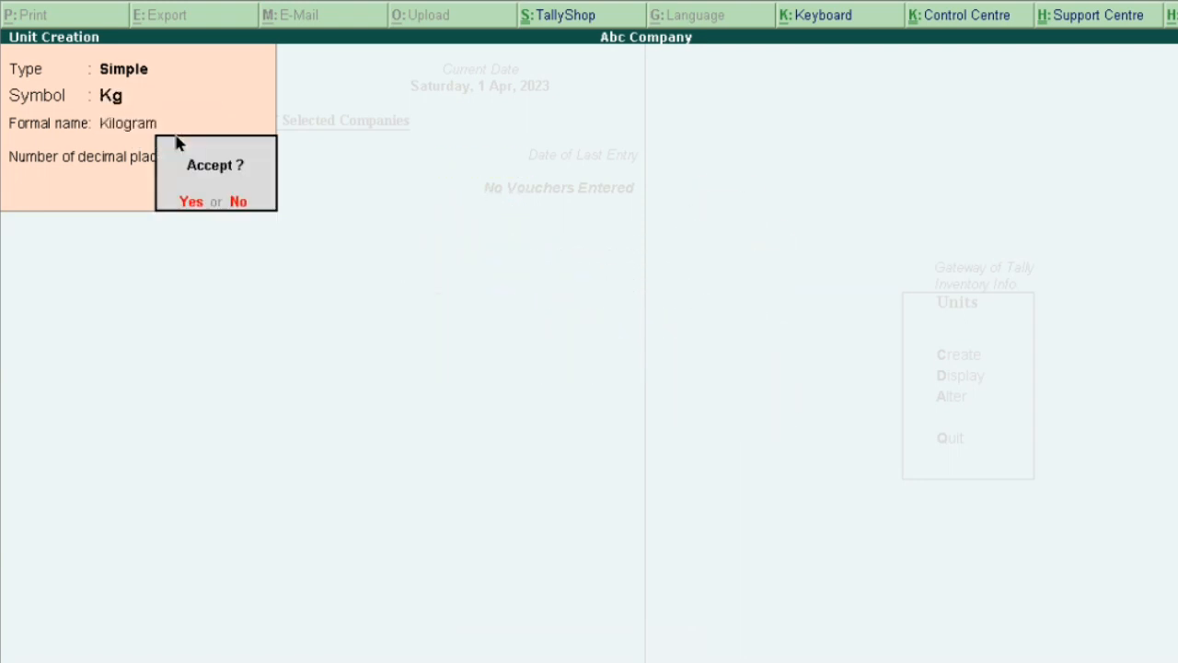
key(Return)
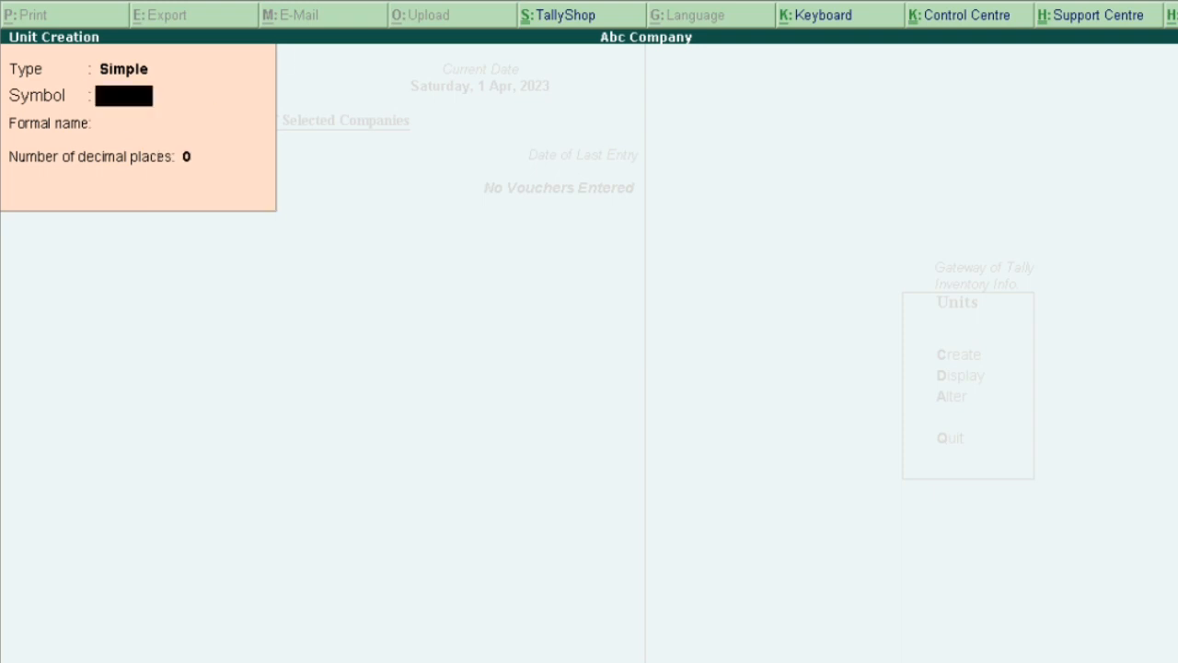
Step: Create a simple unit Ltr with the formal name Litre, and accept the unit Pcs with the formal name Pices
text(Ltr)
key(Return)
text(Litre)
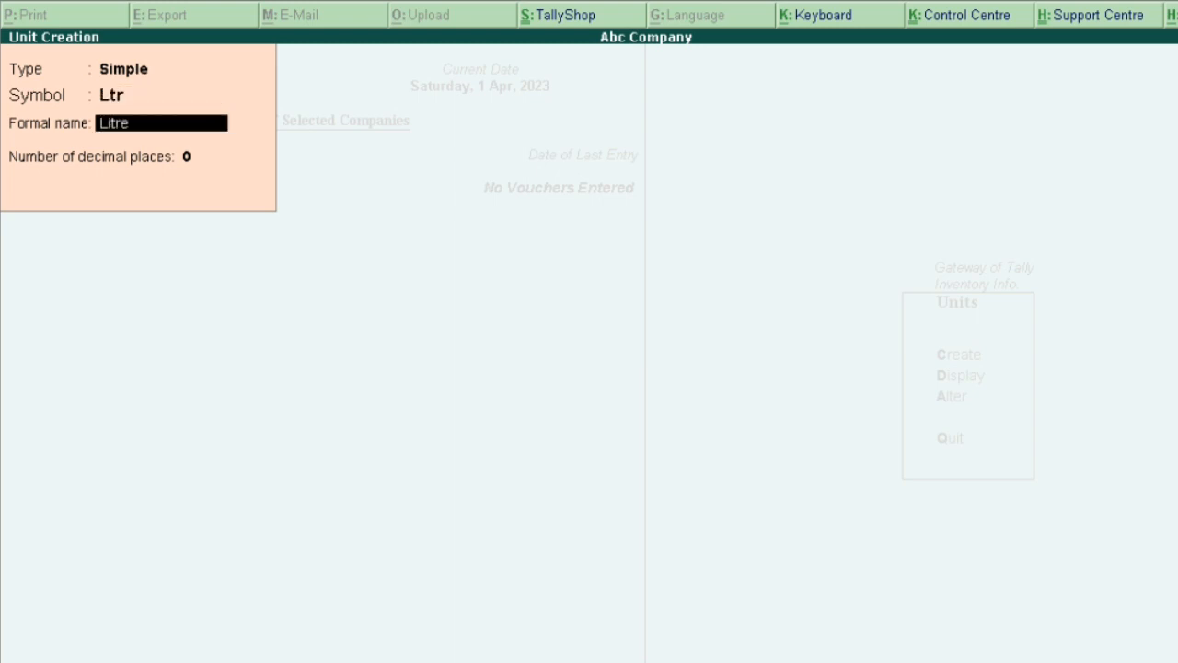
key(Return)
key(Return)
key(Return)
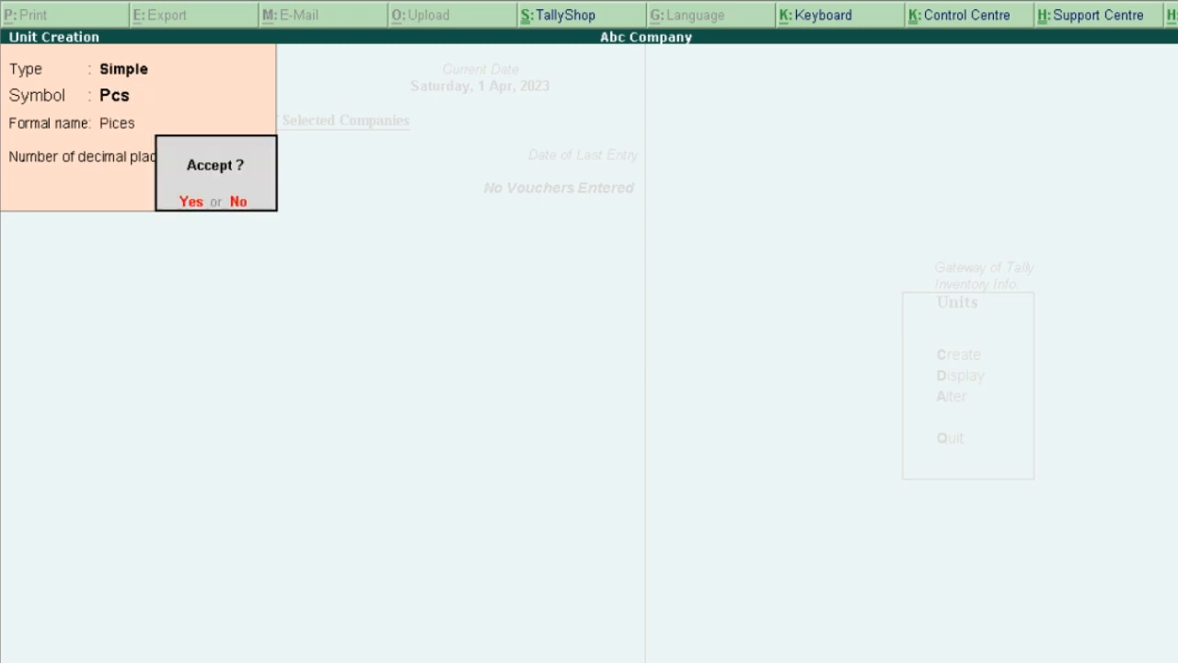
key(Return)
Step: Create a simple unit with the symbol Pck and the formal name Packet, and return to the Gateway of Tally
text(P)
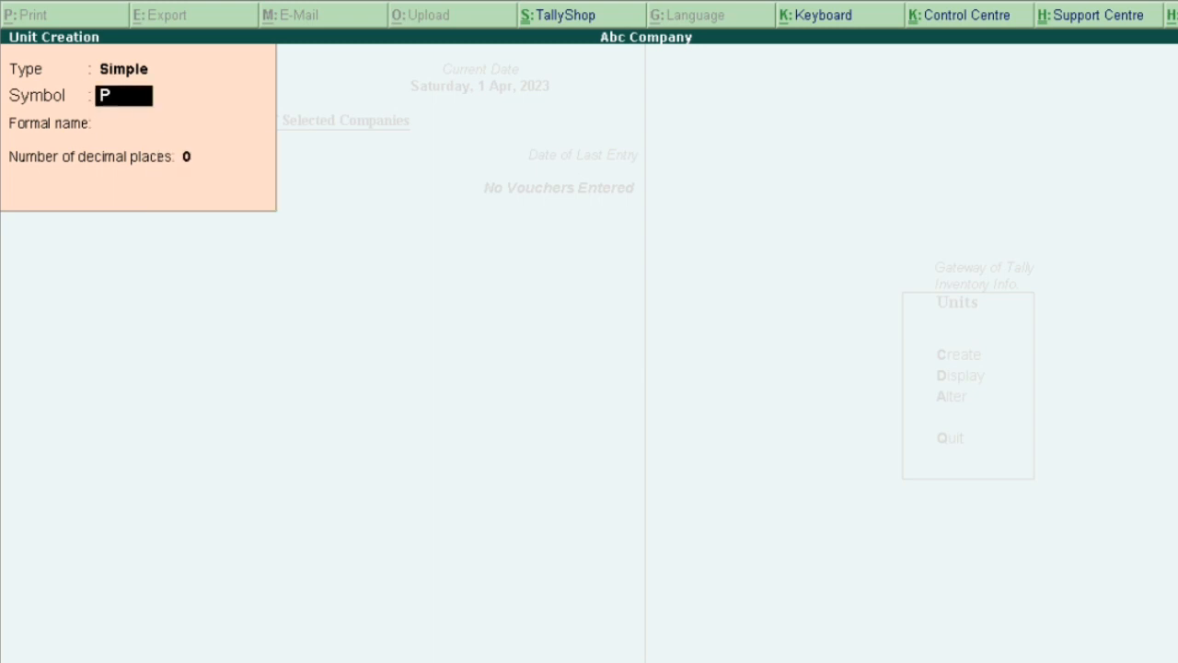
text(ck)
key(Return)
text(Pack)
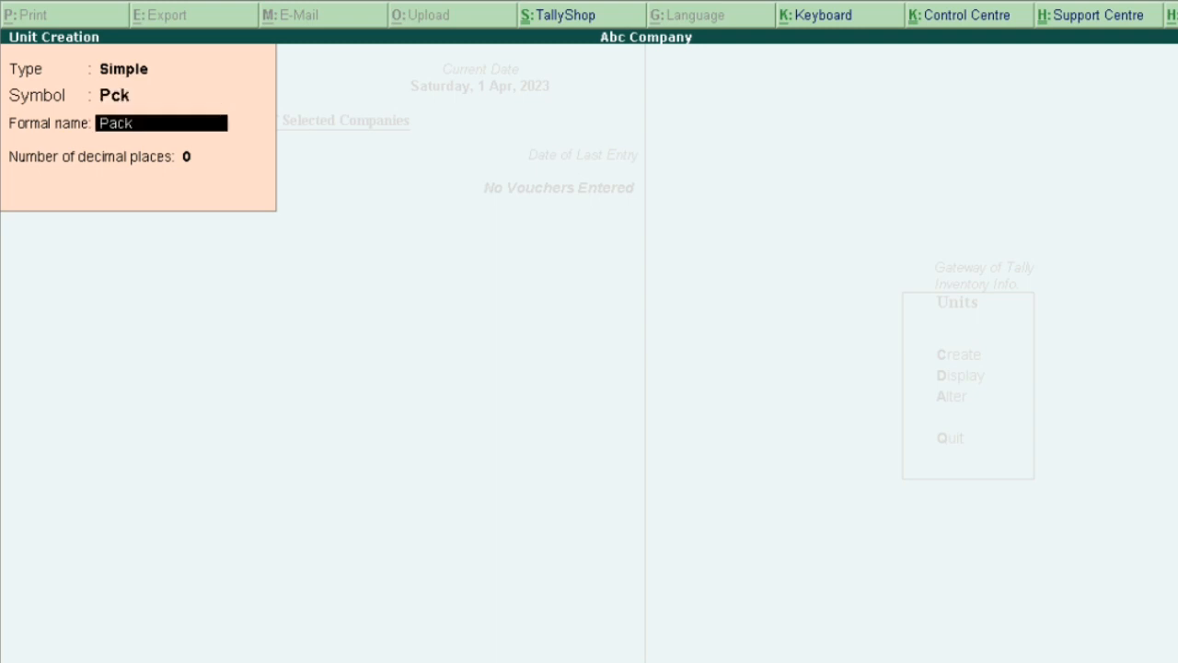
text(et)
key(Return)
key(Return)
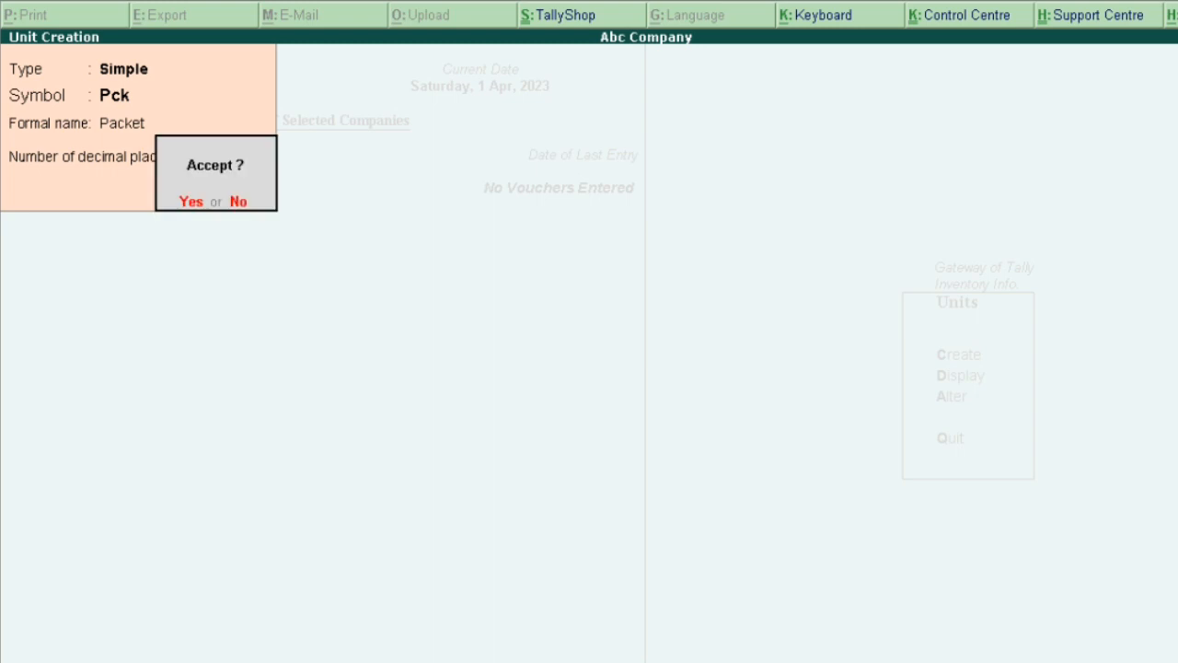
key(Return)
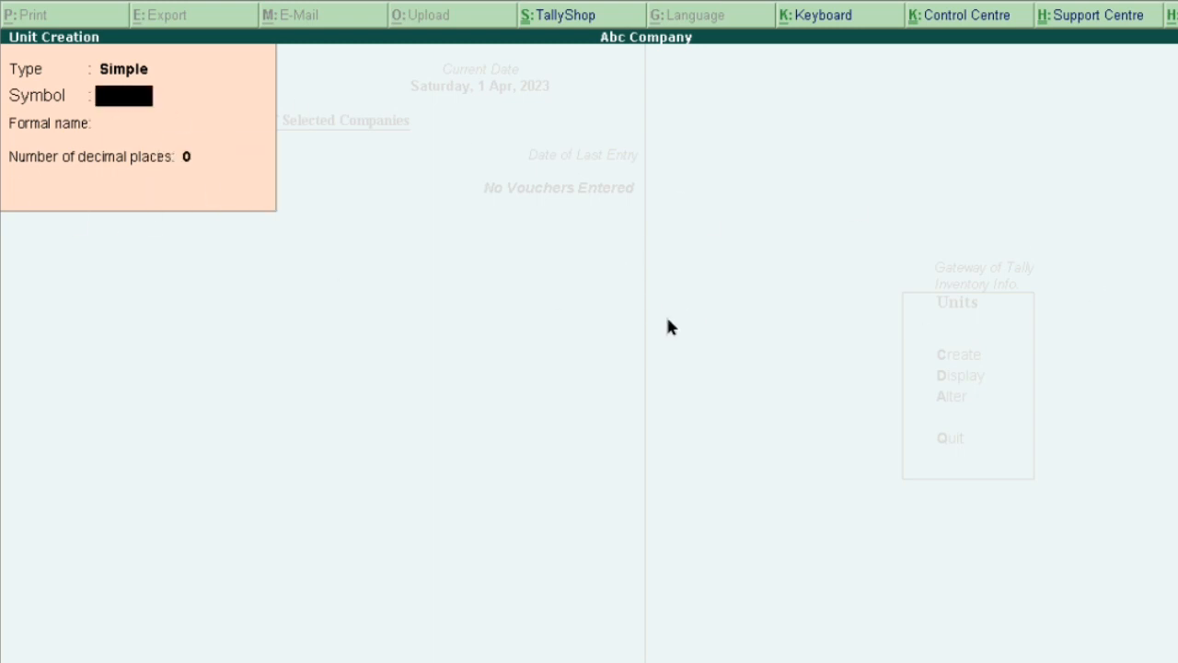
key(Escape)
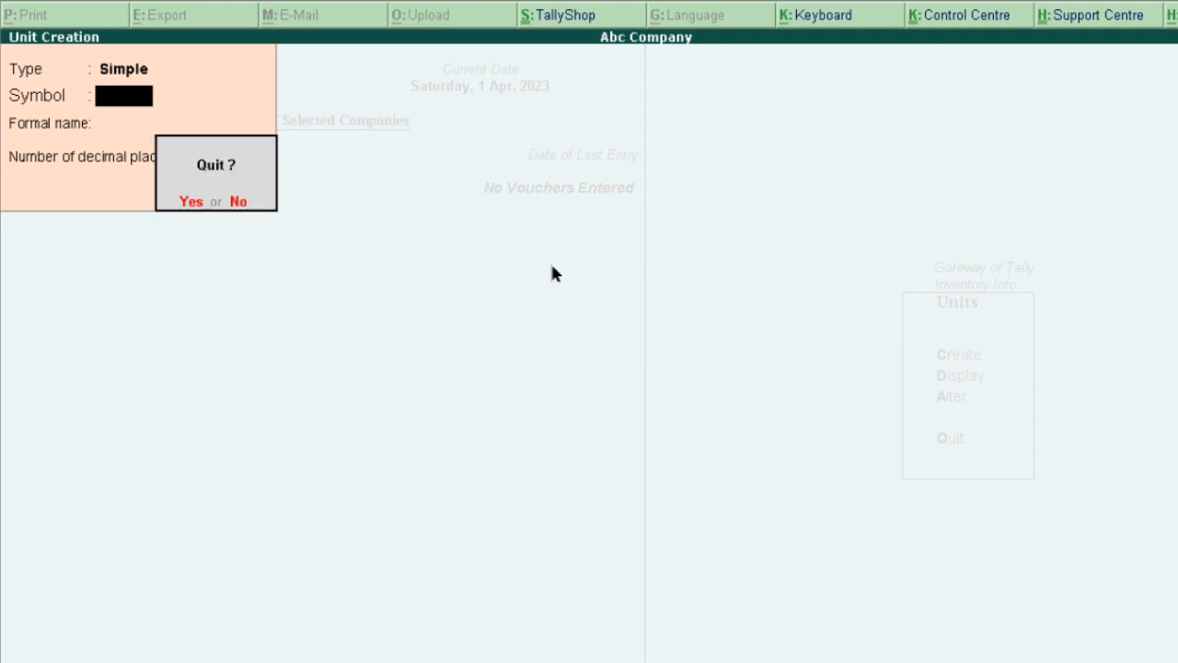
key(Return)
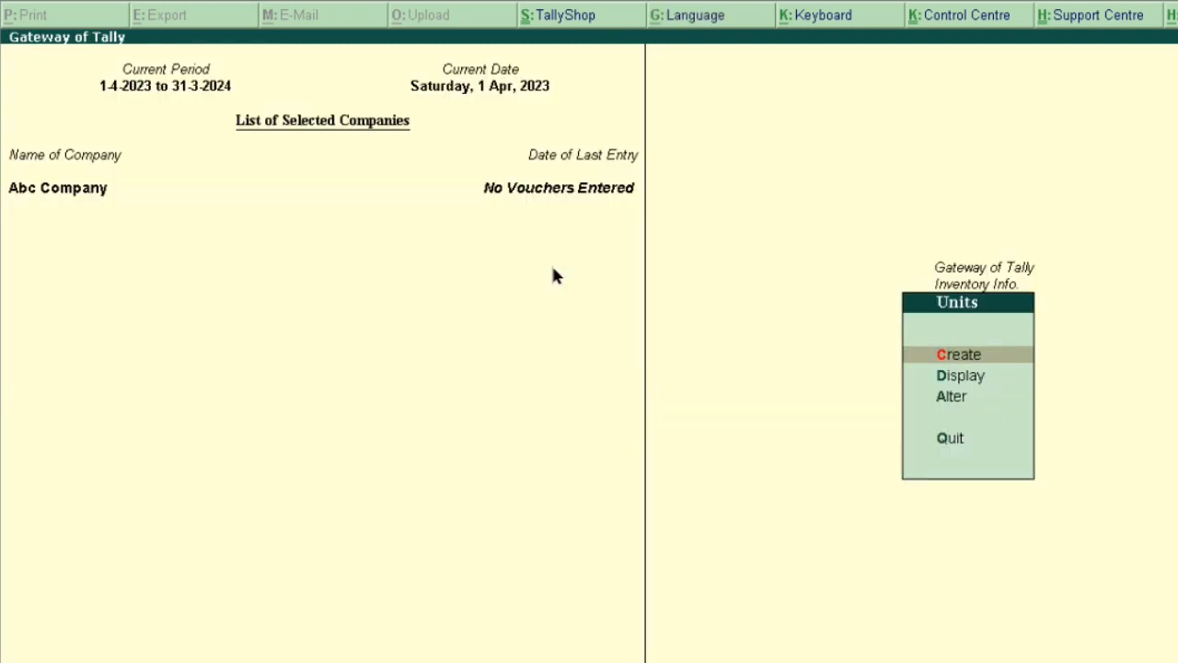
key(Escape)
key(Escape)
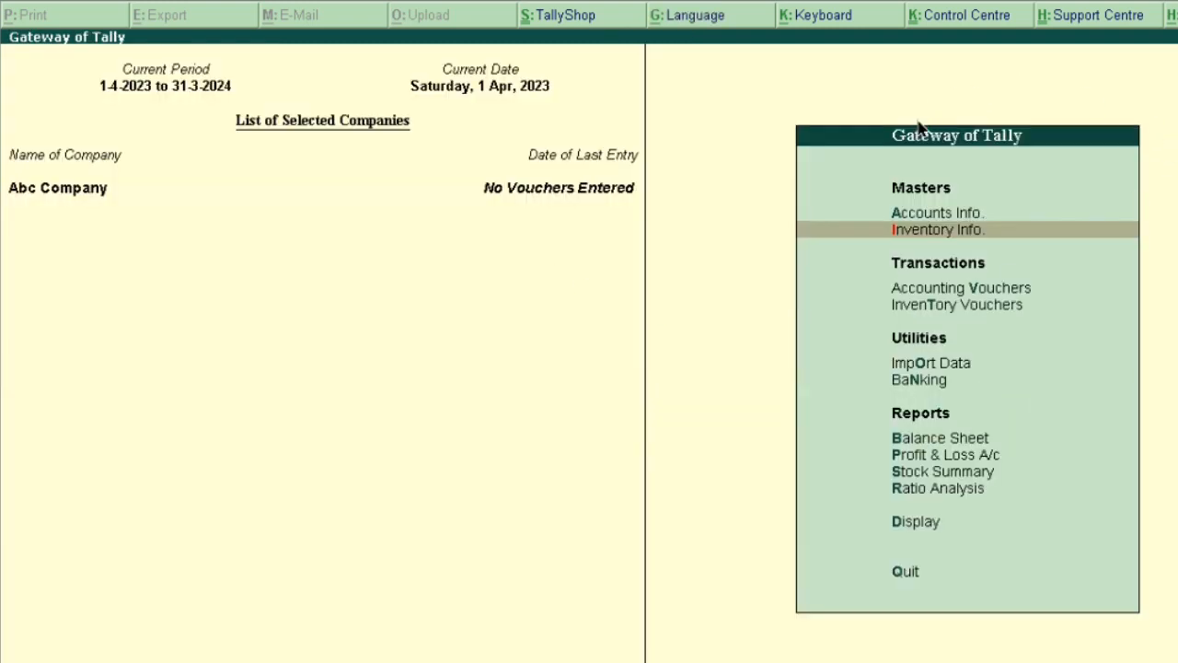